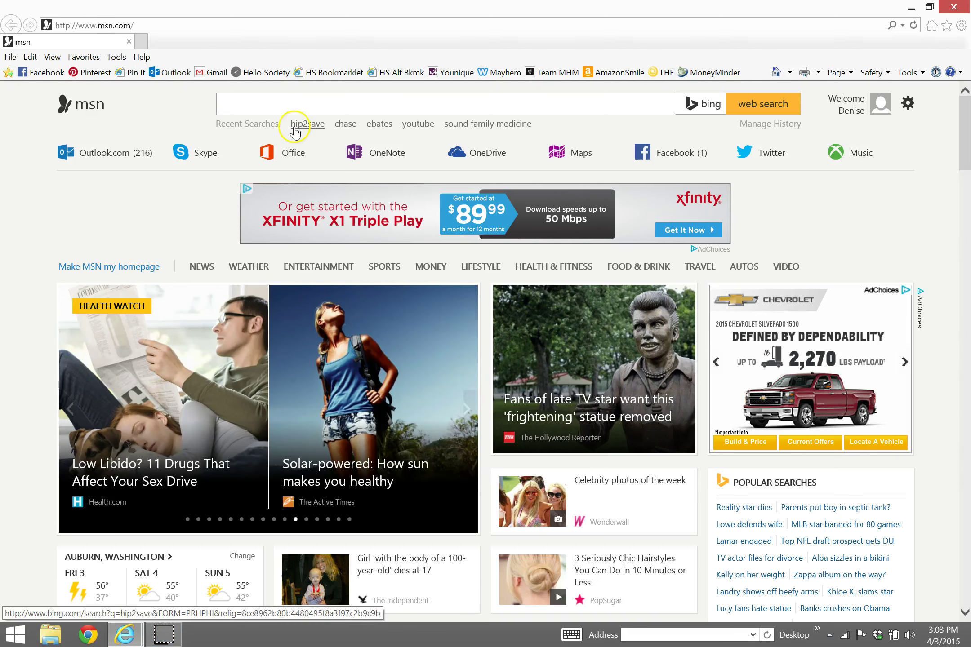
# - Go to paypal.com and load its /shipping page from the address suggestions
pyautogui.click(288, 28)
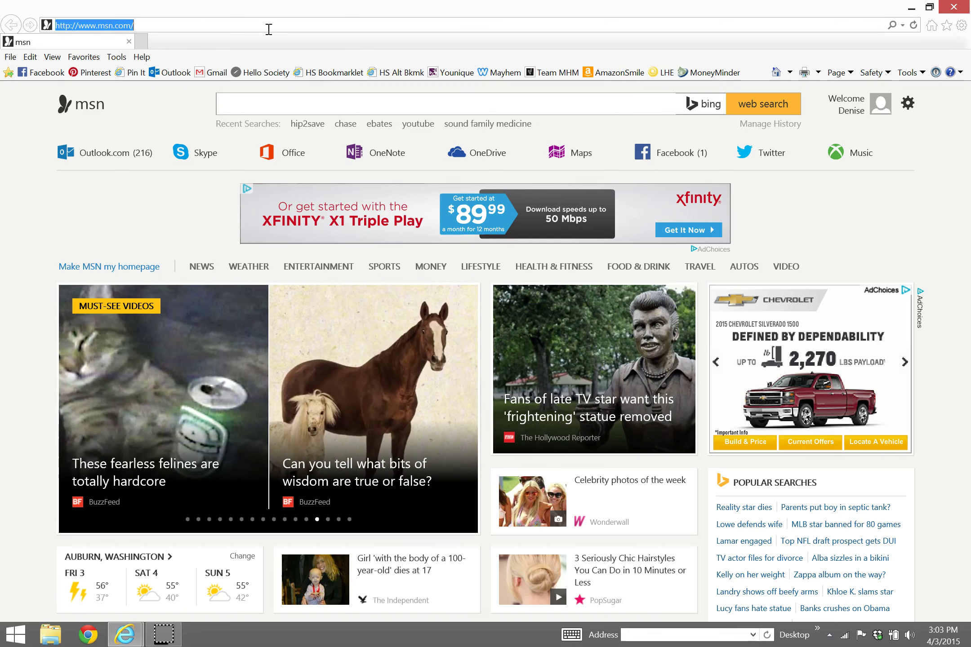
pyautogui.write('pay')
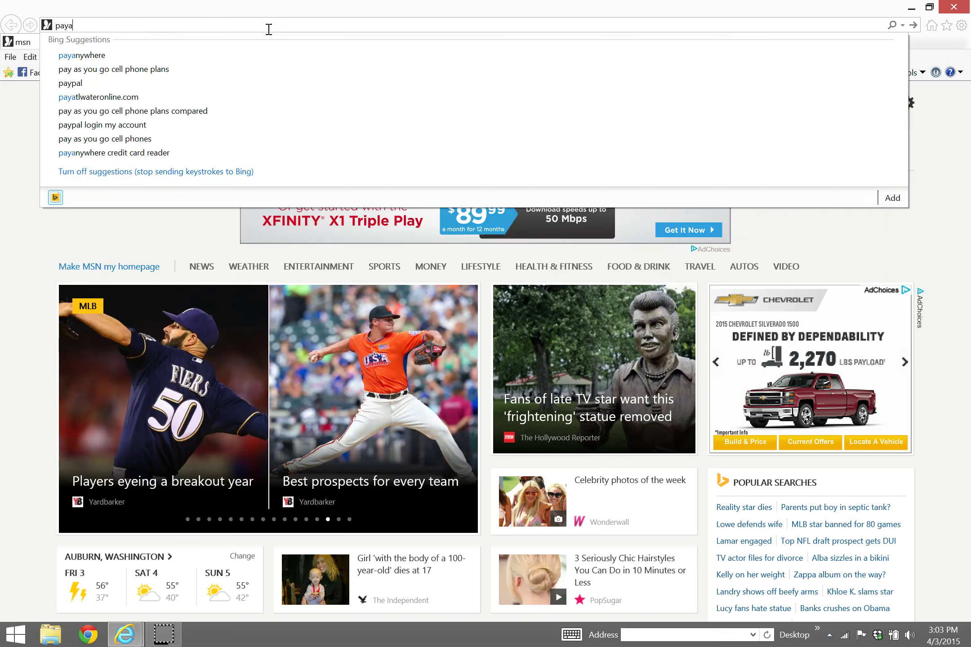
pyautogui.write('pal.com/')
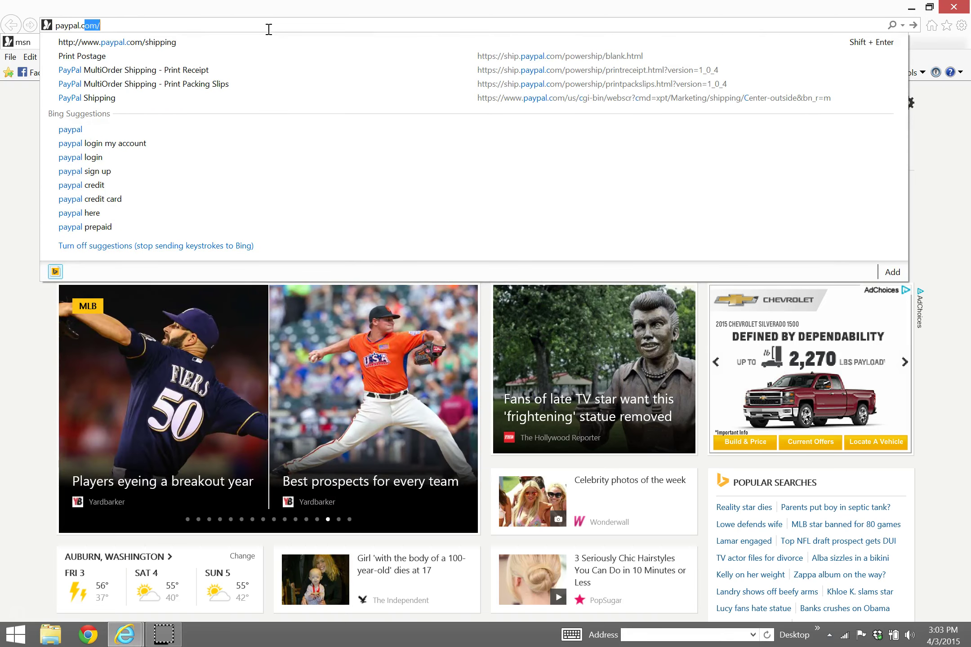
pyautogui.press('Down')
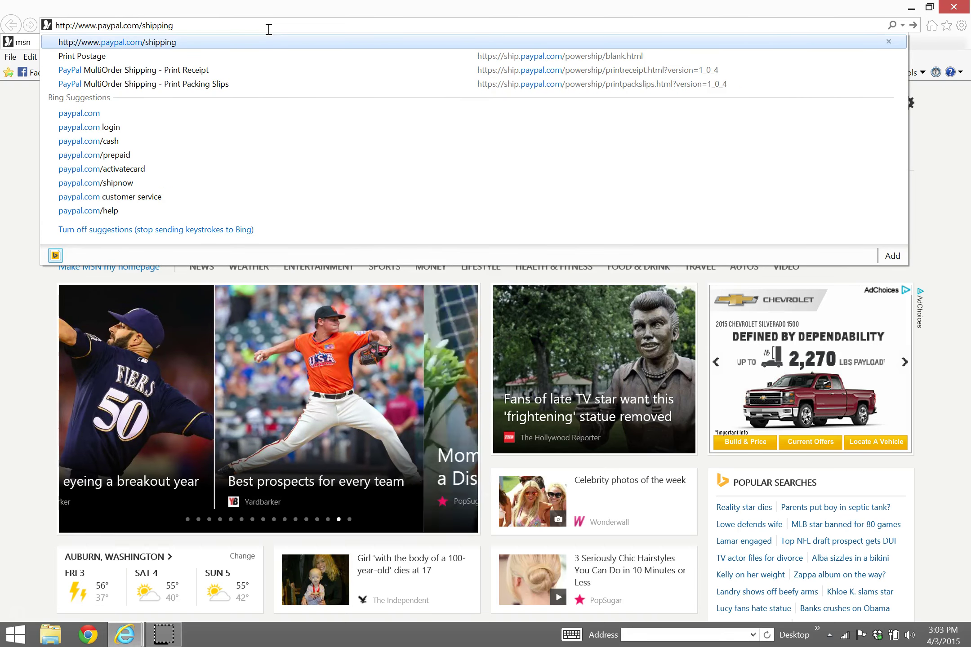
pyautogui.press('Return')
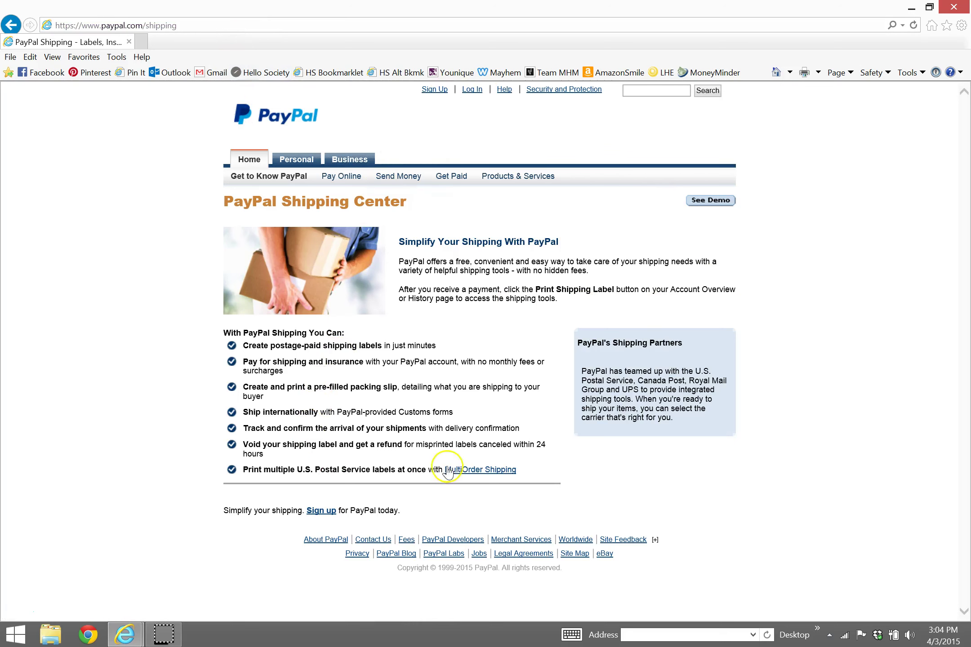
# - Open MultiOrder Shipping and log in with the account password
pyautogui.click(483, 472)
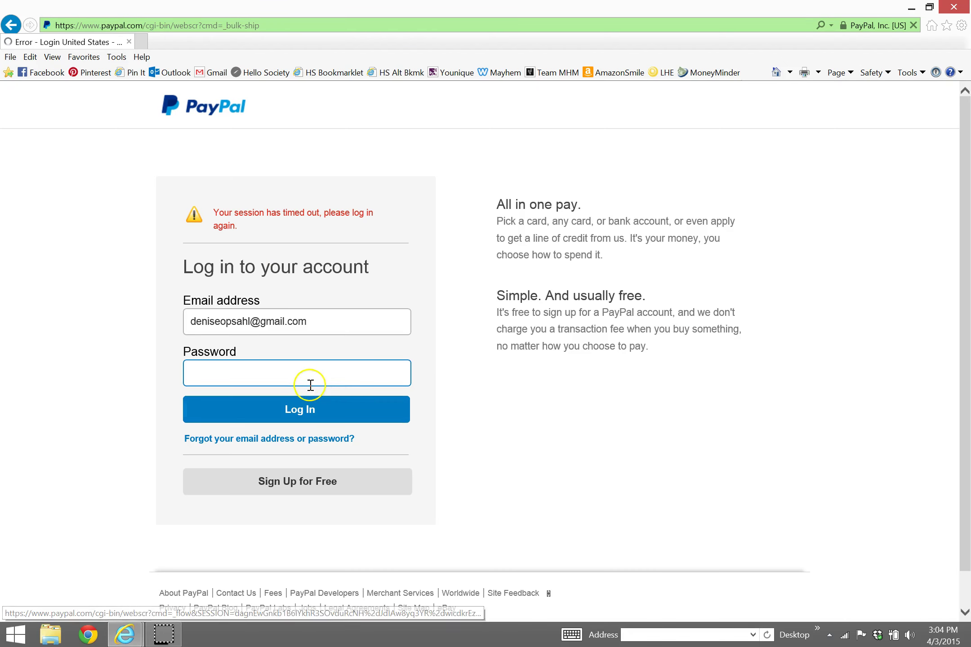
pyautogui.write('••')
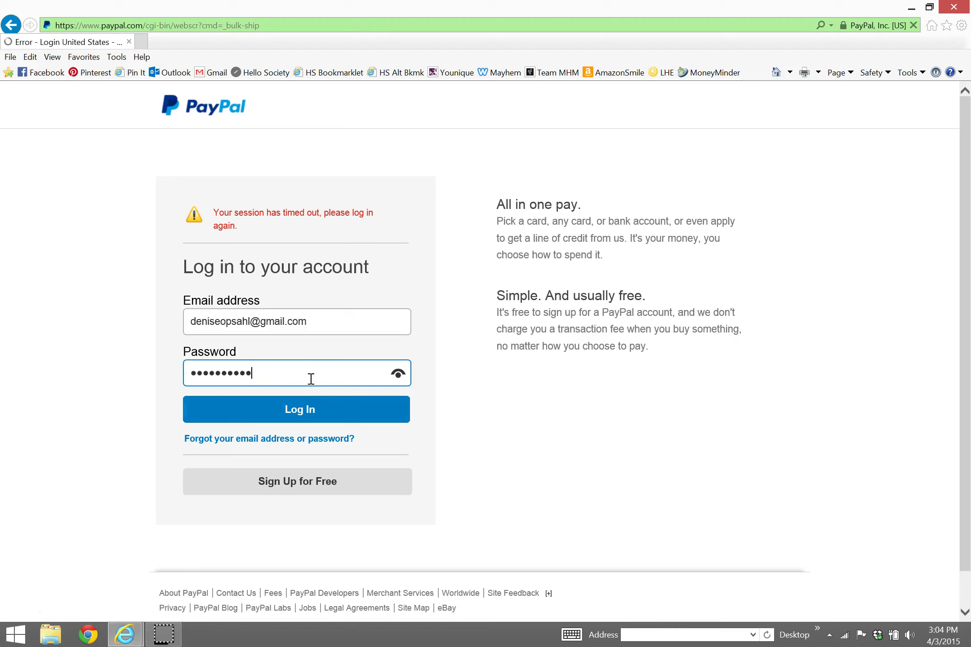
pyautogui.press('Return')
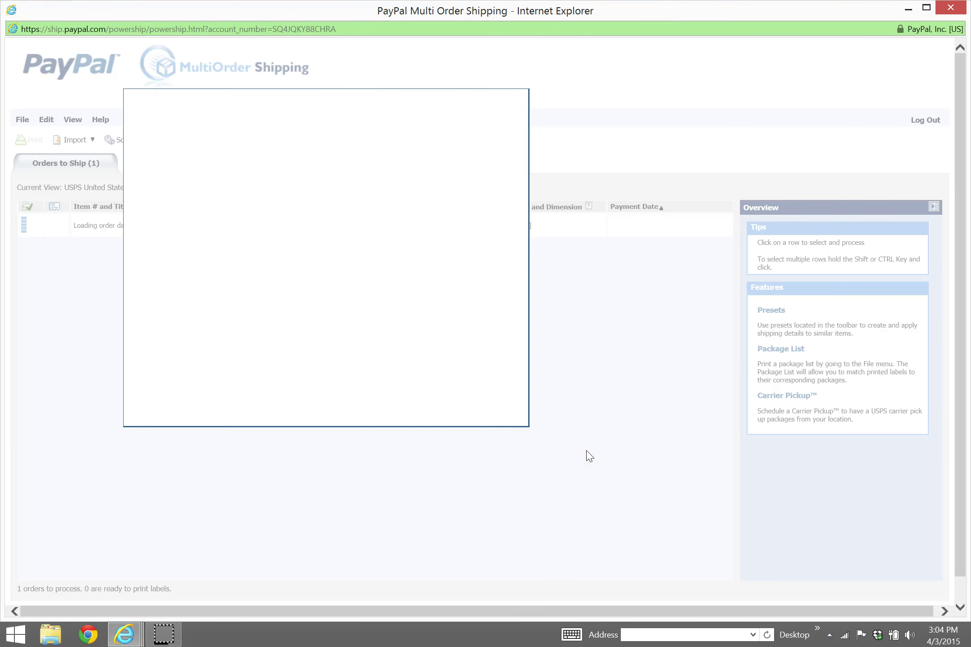
# - Close the Getting Started guide and show the waiting order's Details panel
pyautogui.click(552, 414)
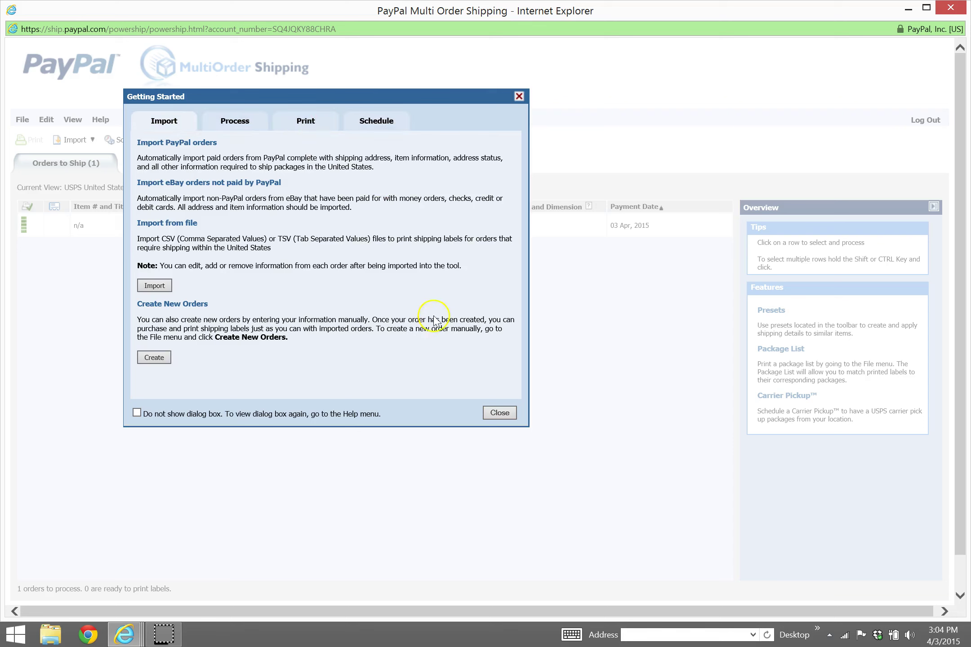
pyautogui.click(498, 413)
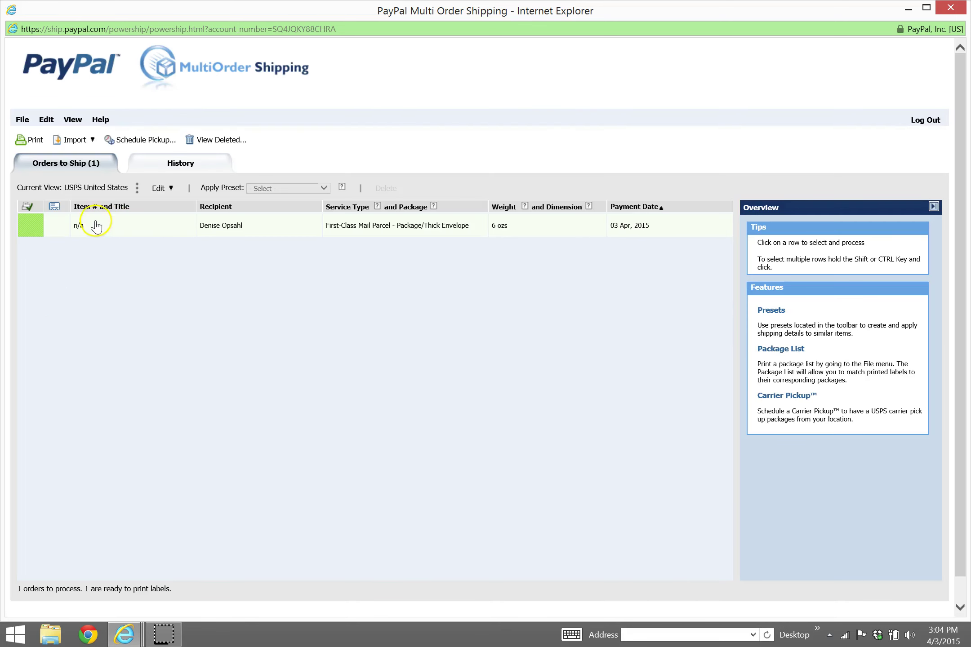
pyautogui.rightClick(133, 224)
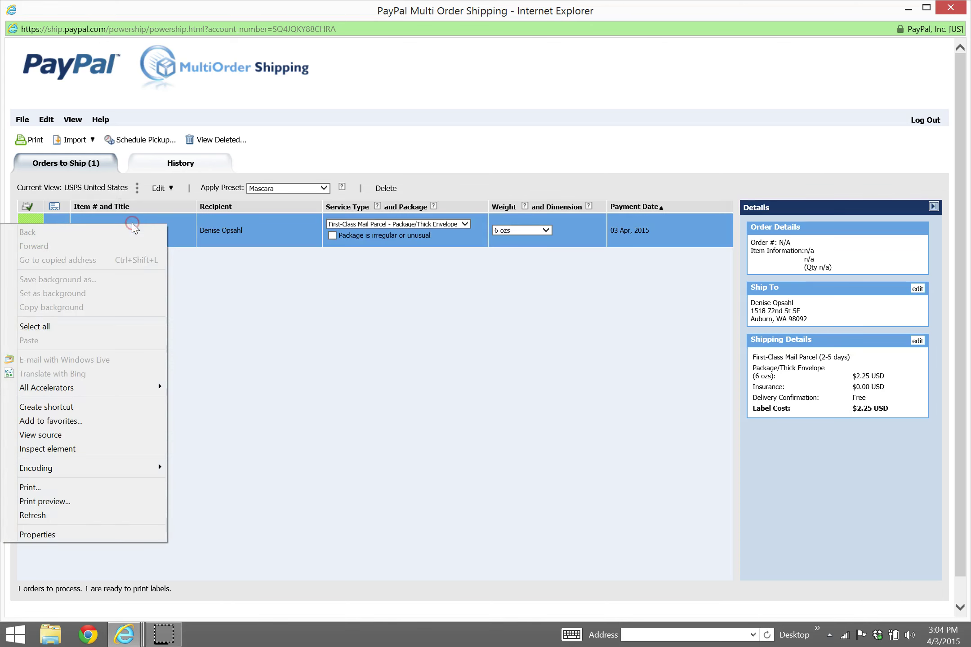
pyautogui.click(190, 236)
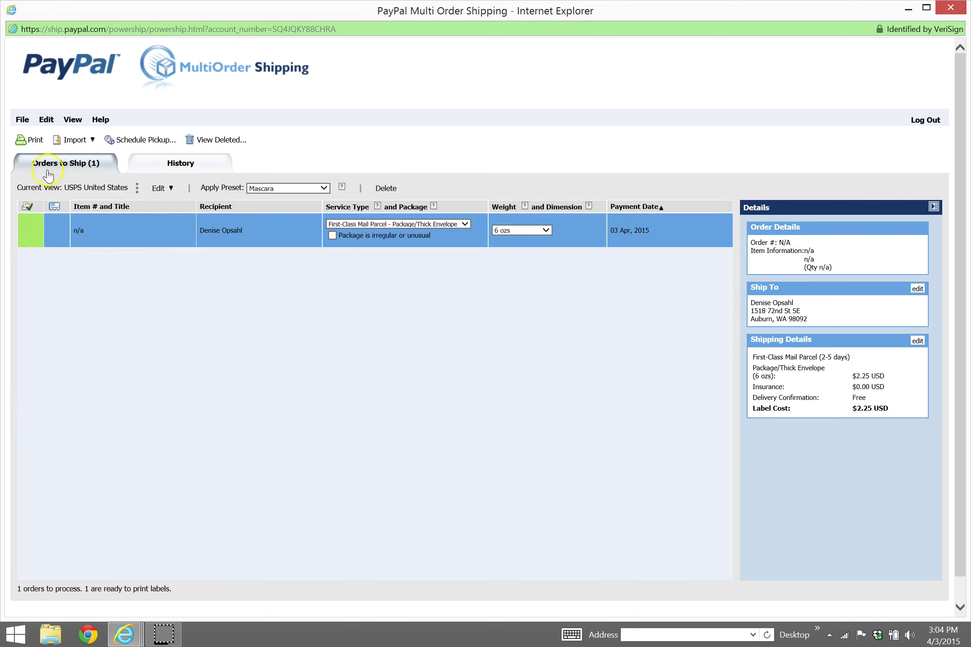
pyautogui.click(36, 140)
pyautogui.click(24, 121)
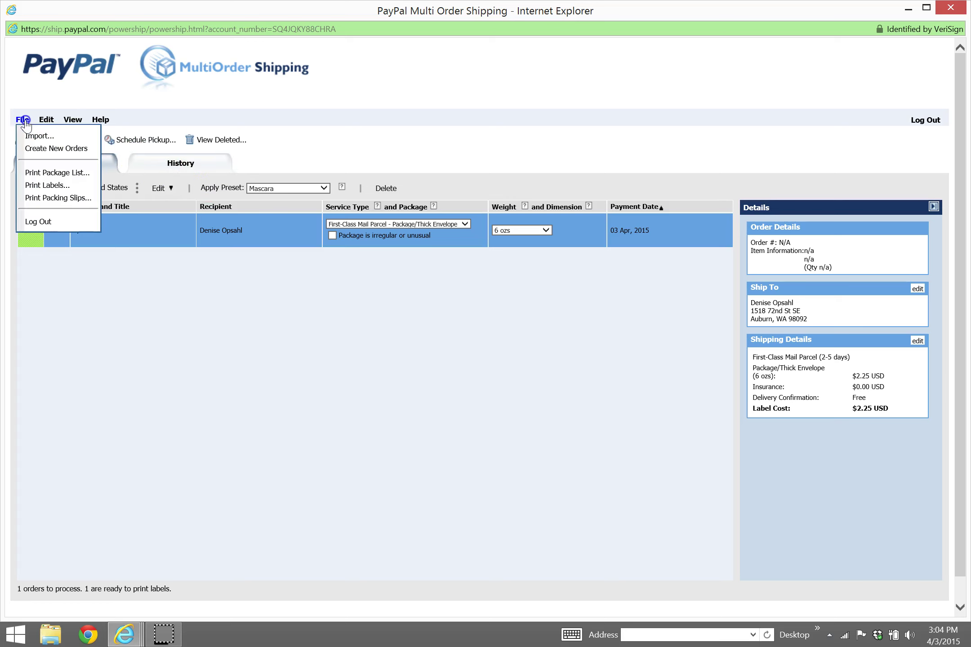
# - Create a new order and expand its Order Details and Shipping Details sections
pyautogui.click(41, 149)
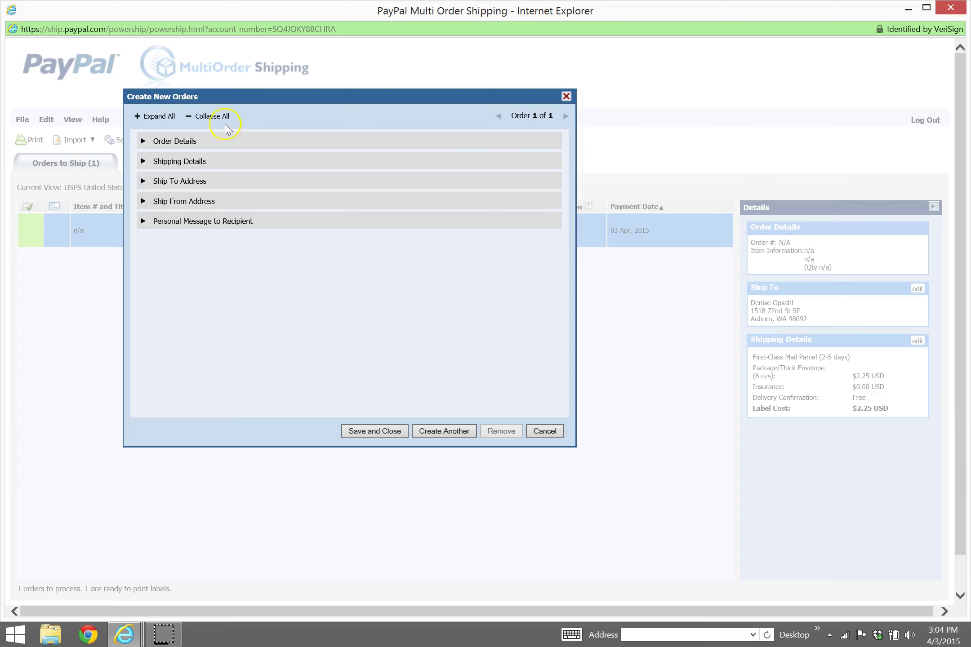
pyautogui.click(214, 140)
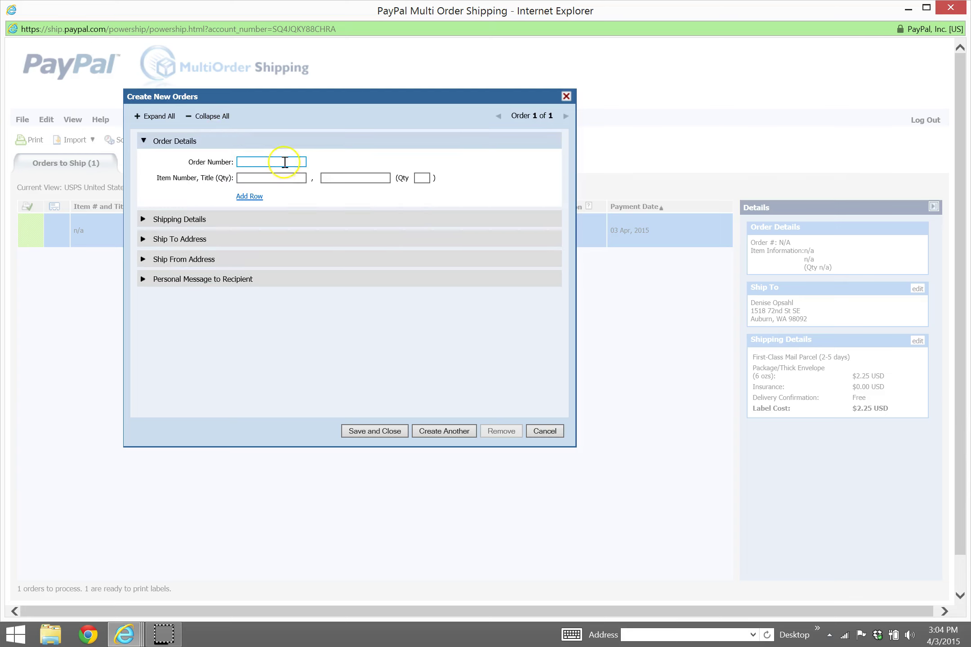
pyautogui.click(275, 179)
pyautogui.click(239, 218)
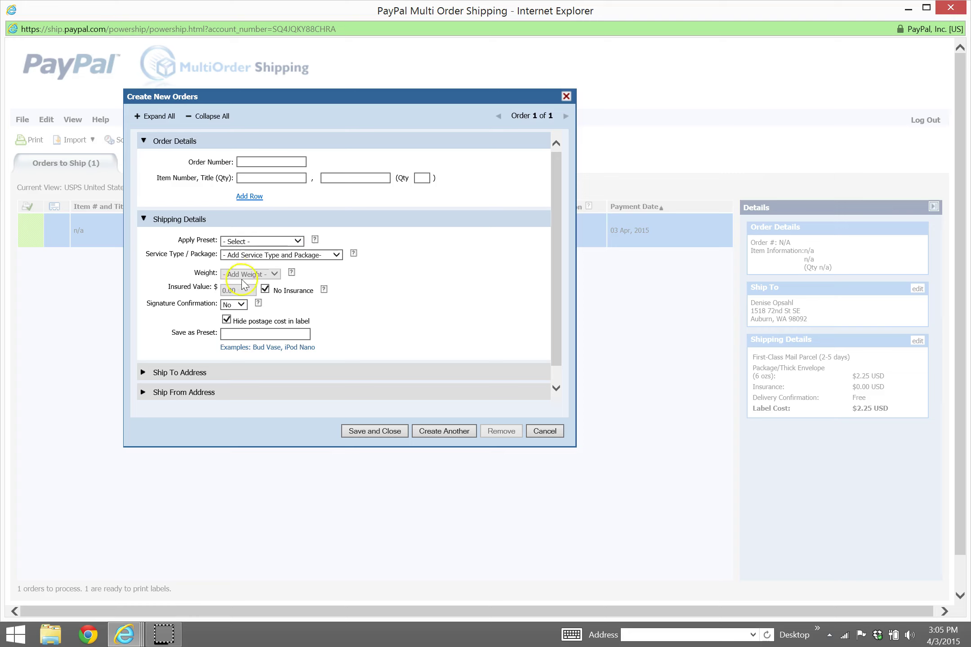
# - Set First-Class Mail Package/Thick Envelope at 6 ozs and tick Hide postage cost in label
pyautogui.click(253, 256)
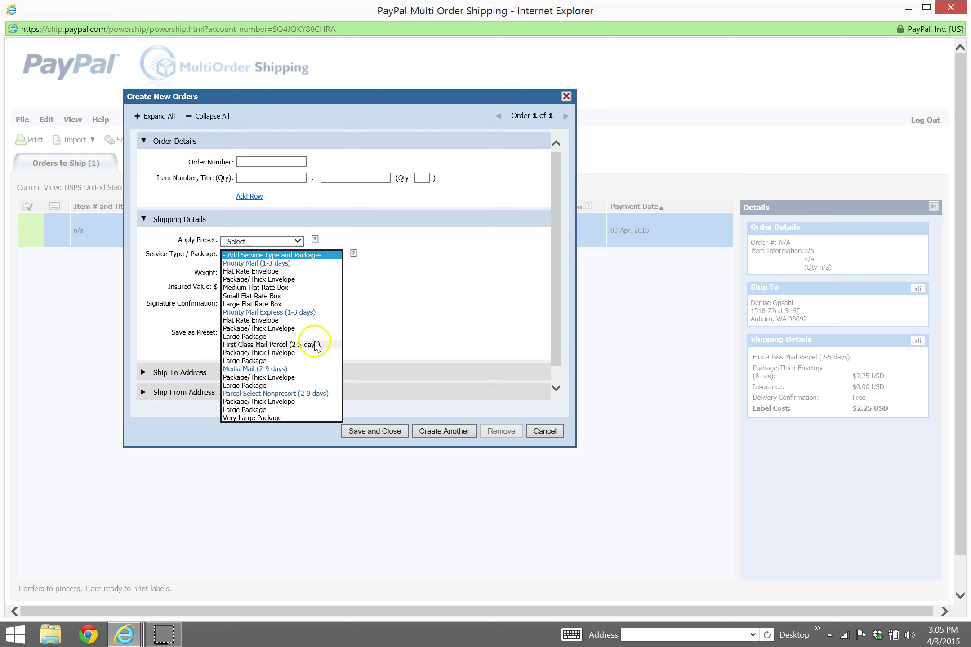
pyautogui.click(294, 356)
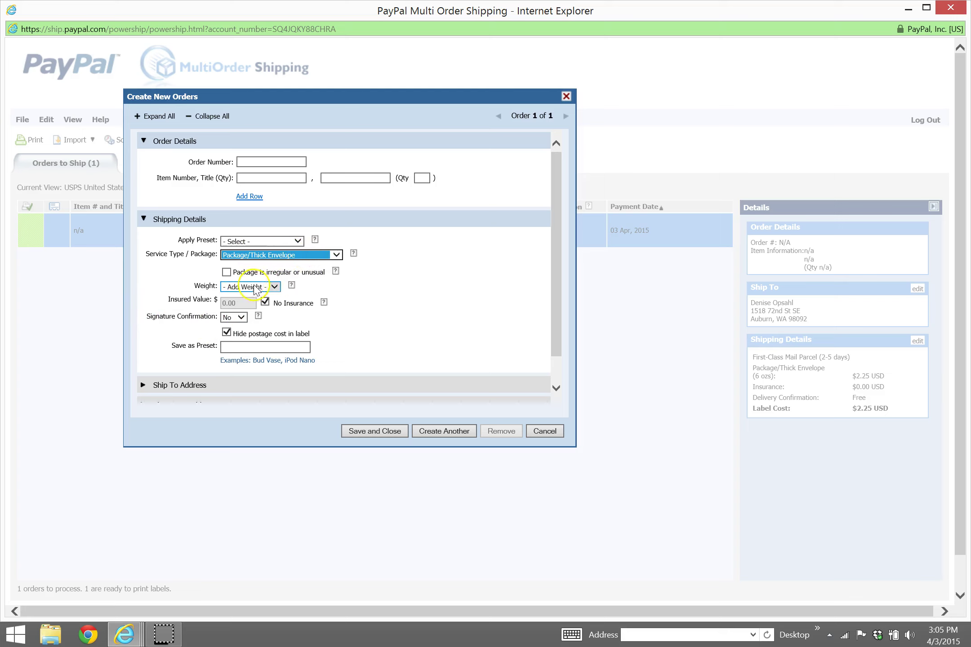
pyautogui.click(275, 288)
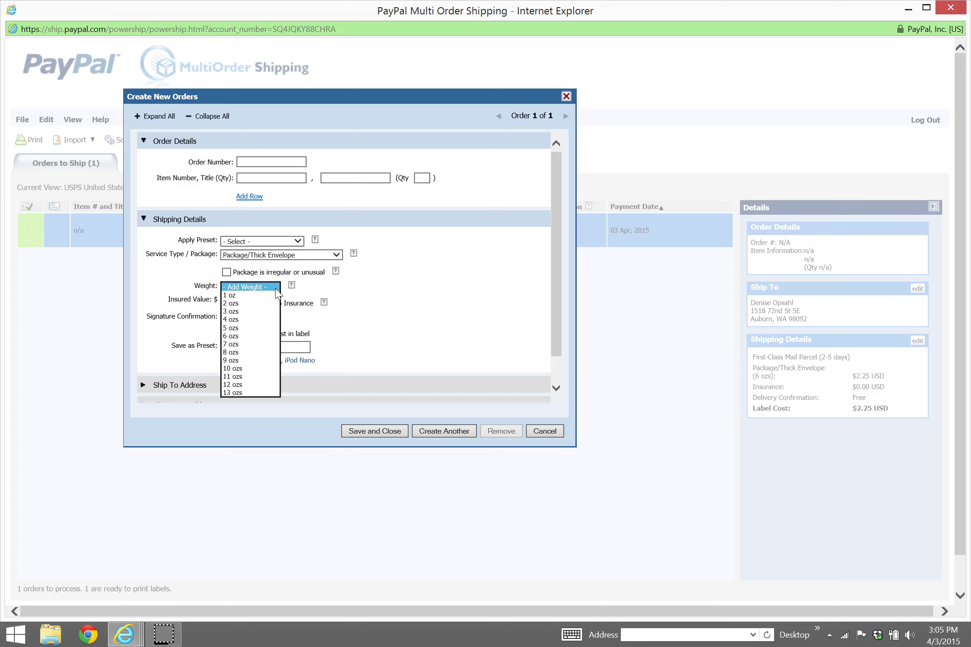
pyautogui.click(258, 336)
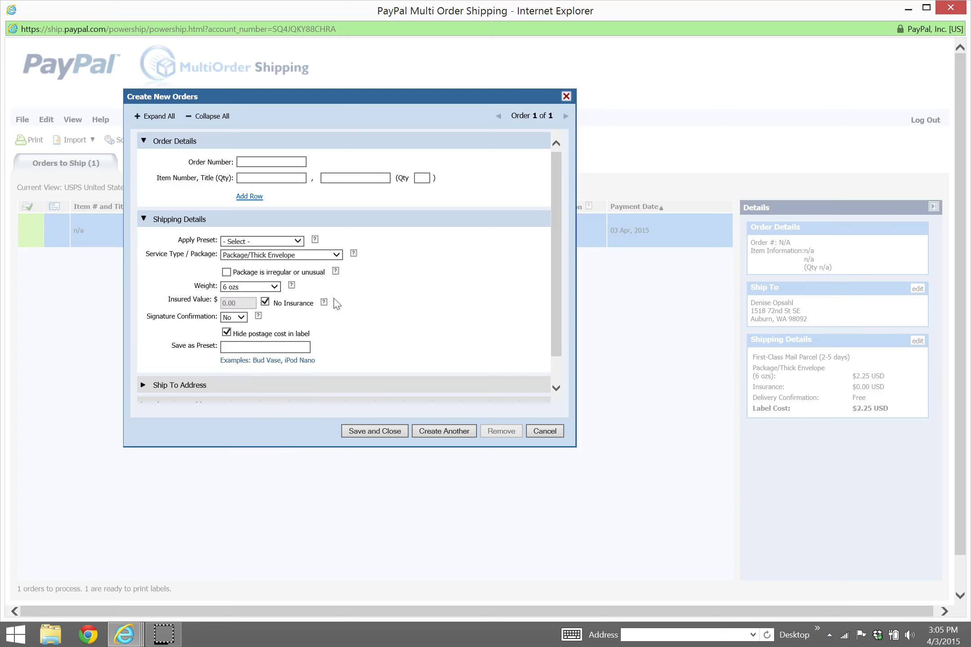
pyautogui.click(271, 350)
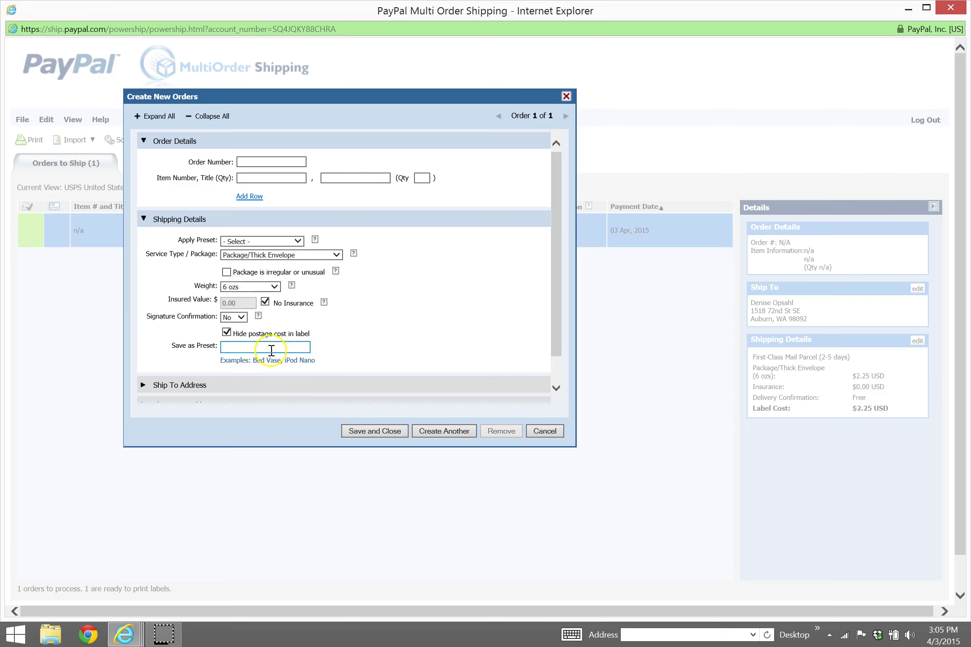
pyautogui.click(228, 336)
pyautogui.click(297, 333)
pyautogui.click(238, 345)
pyautogui.click(287, 346)
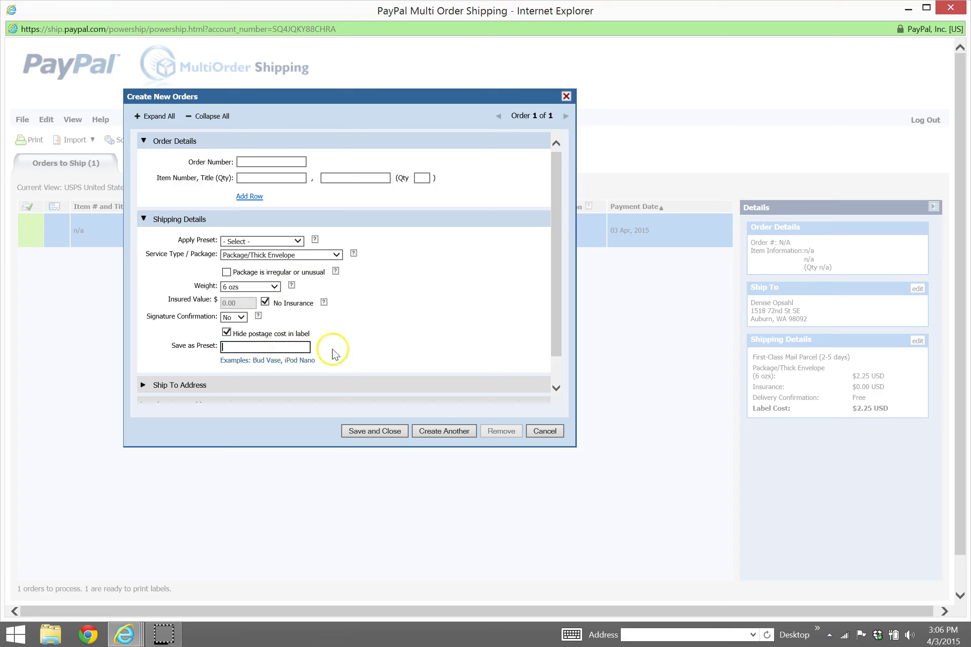
# - Apply the saved Mascara preset to the order's shipping details
pyautogui.click(366, 331)
pyautogui.click(297, 242)
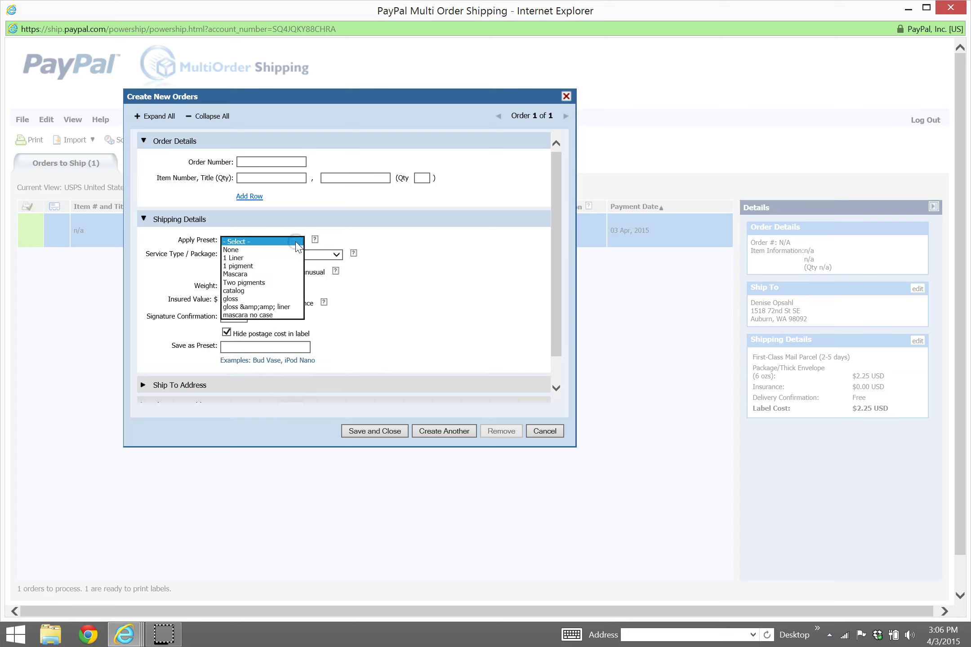
pyautogui.click(283, 275)
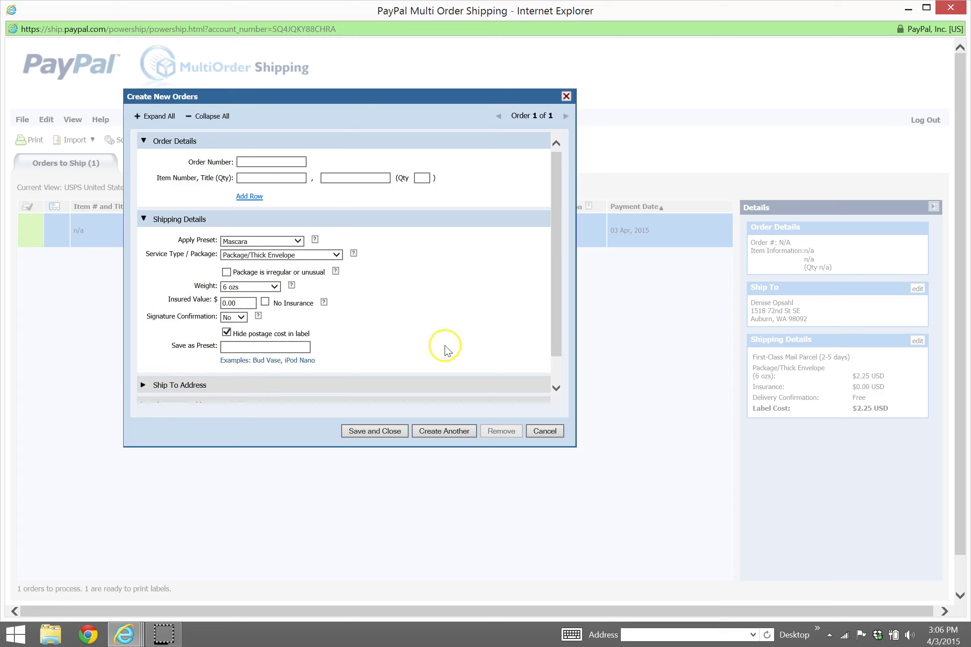
pyautogui.scroll(-1, 481, 318)
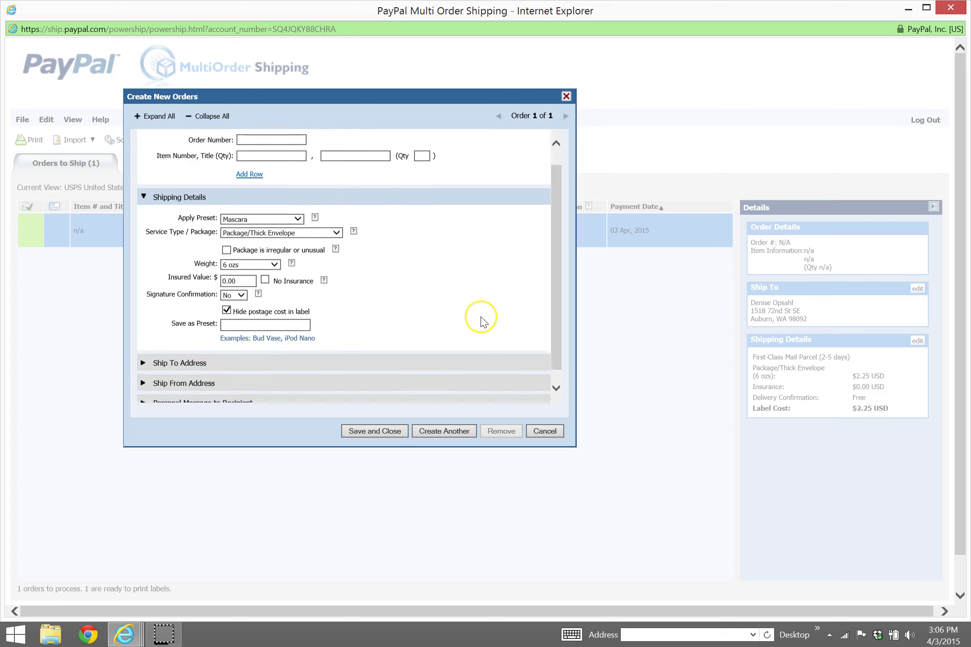
# - Fill in the recipient's last name, address, city, WA state and ZIP in Ship To Address
pyautogui.click(218, 356)
pyautogui.scroll(-3, 496, 340)
pyautogui.click(238, 260)
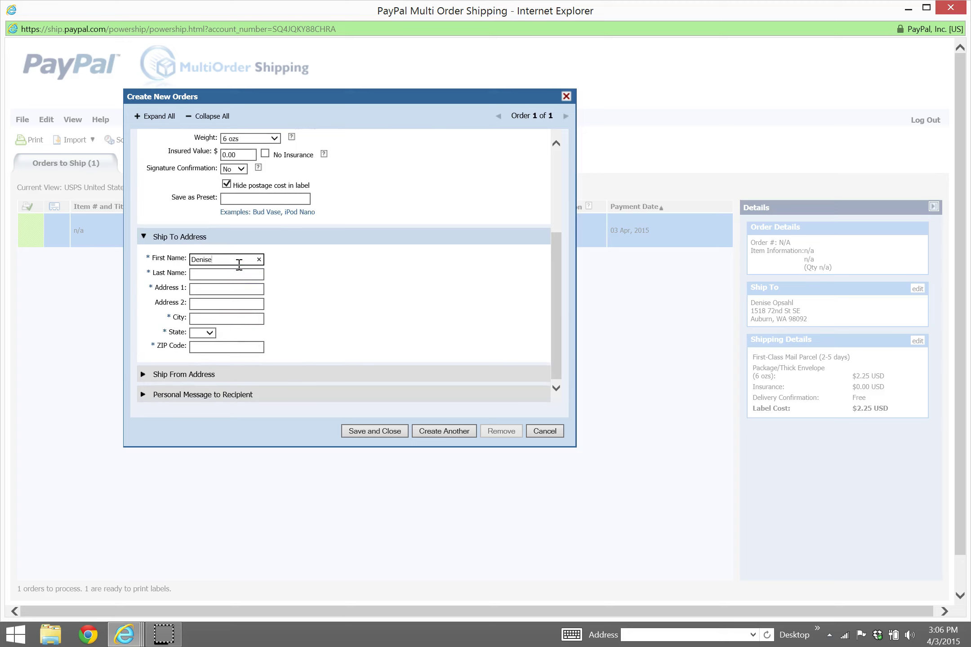
pyautogui.press('Tab')
pyautogui.write('Opsah')
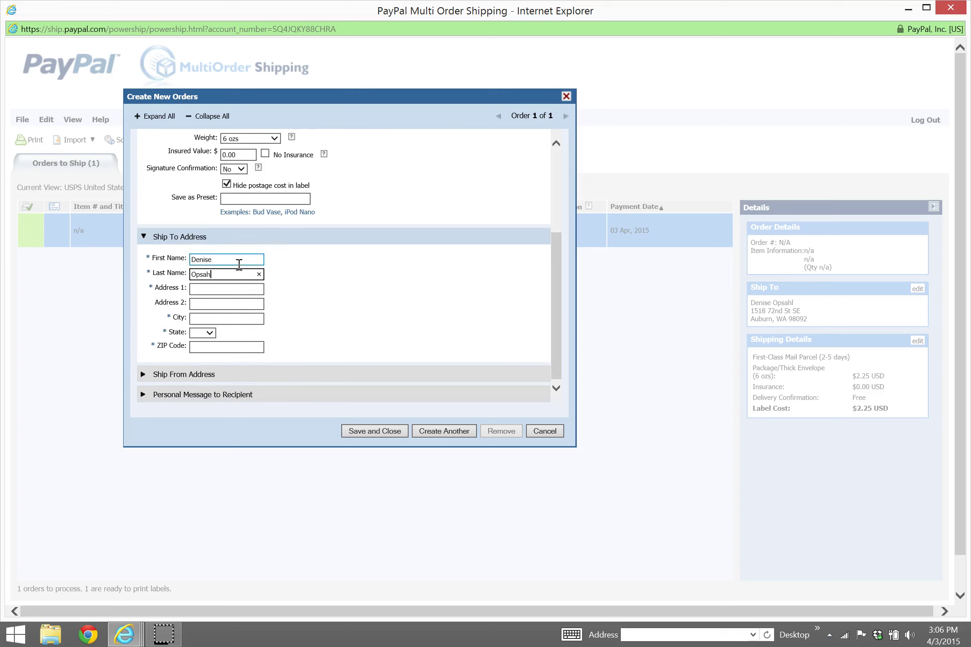
pyautogui.write('l')
pyautogui.press('Tab')
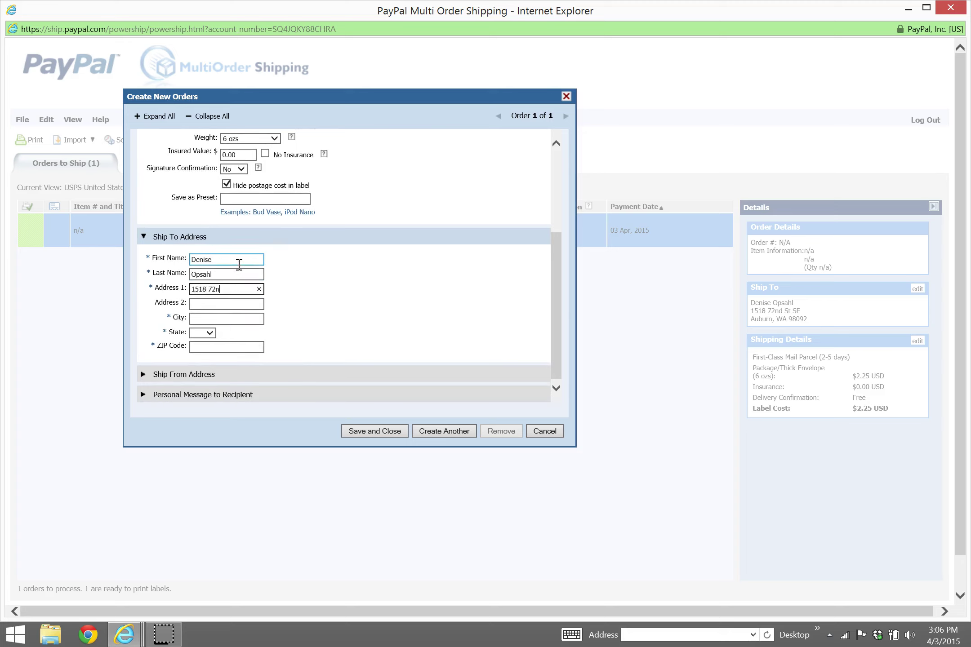
pyautogui.press('Tab')
pyautogui.press('Tab')
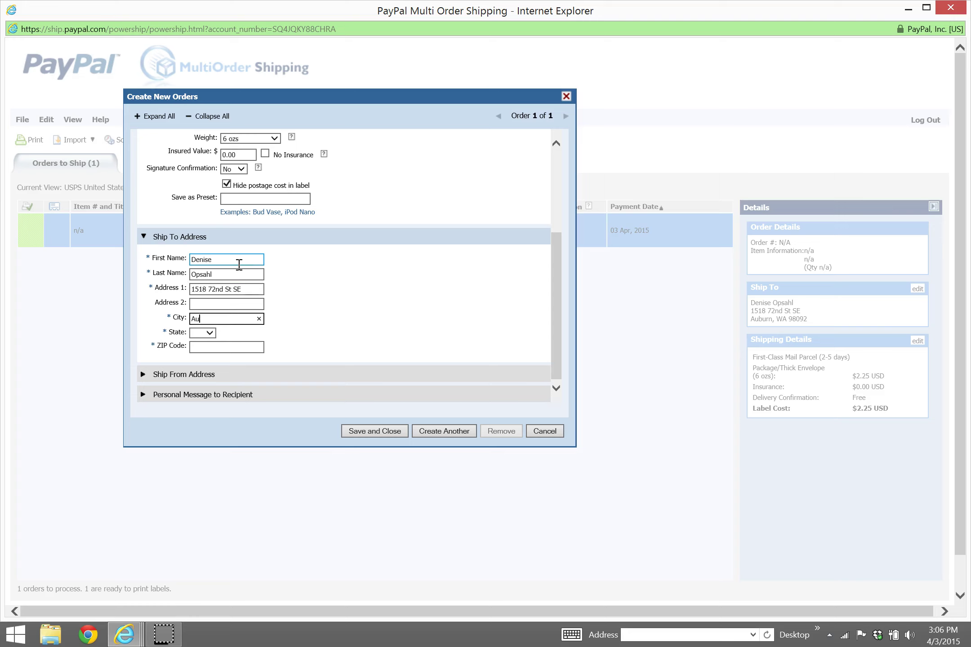
pyautogui.press('Tab')
pyautogui.press('w')
pyautogui.press('Tab')
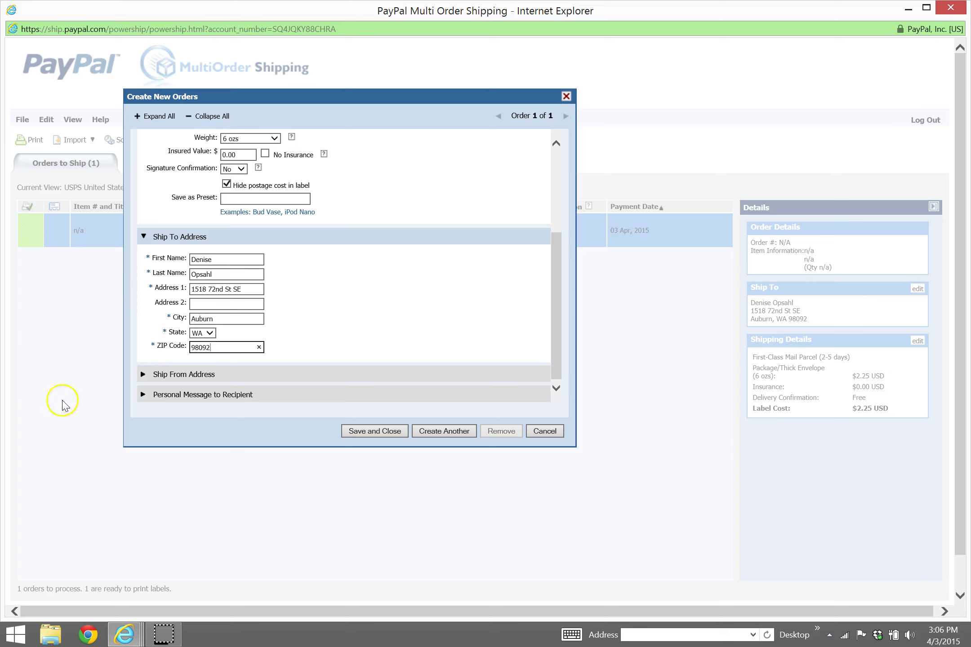
# - Expand the Ship From Address and Personal Message to Recipient sections
pyautogui.click(186, 374)
pyautogui.scroll(-1, 589, 299)
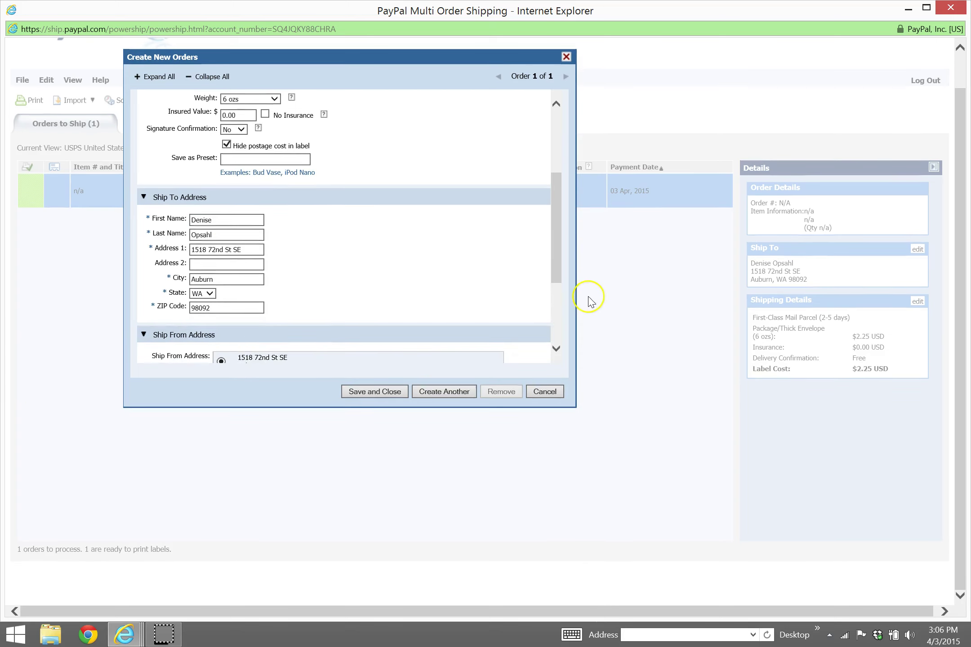
pyautogui.moveTo(567, 250); pyautogui.dragTo(560, 322)
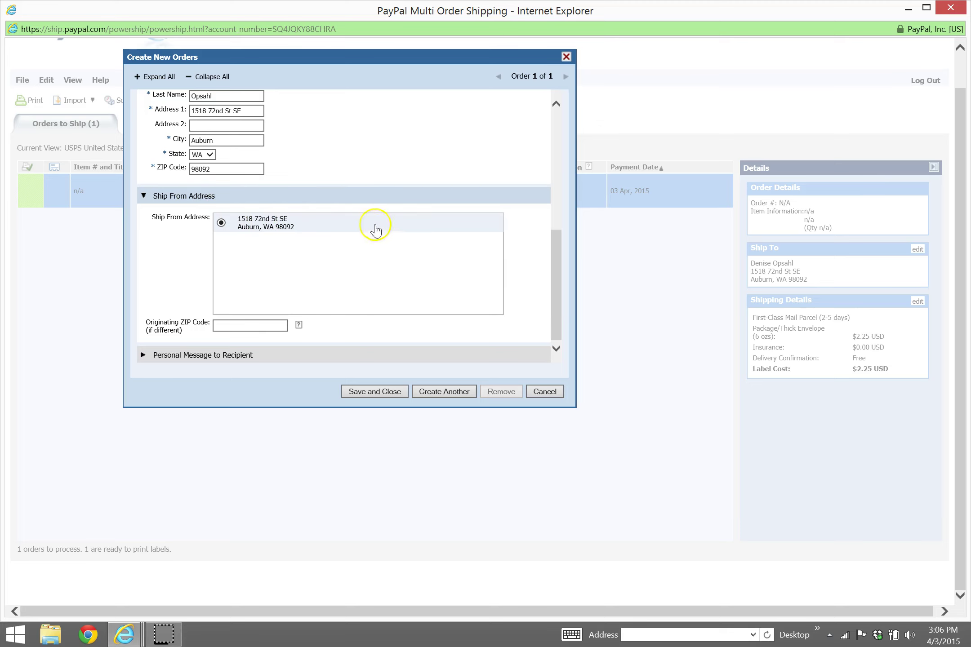
pyautogui.click(220, 355)
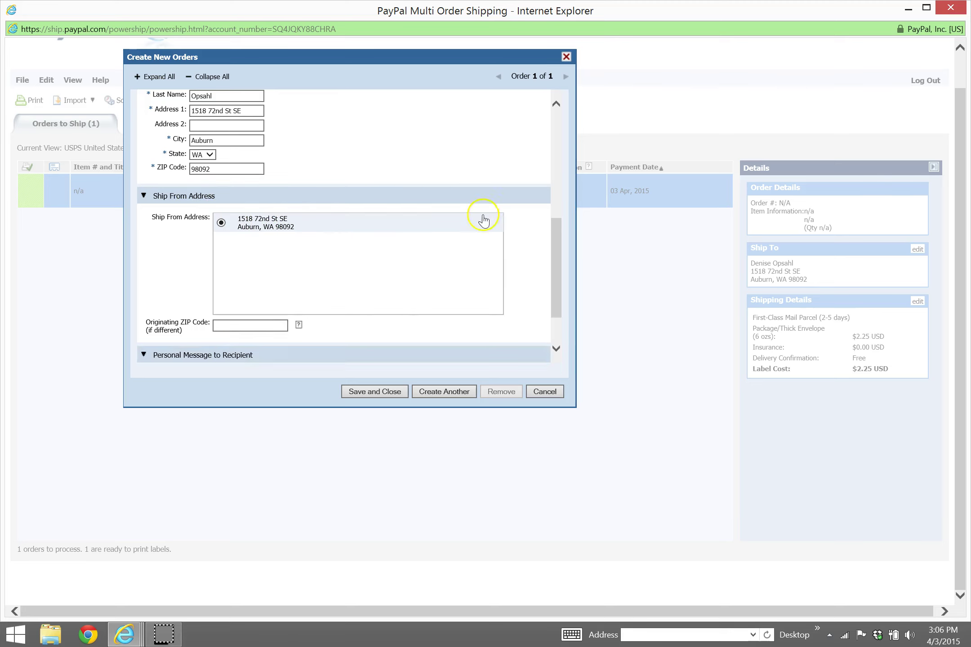
# - Save and close the order, then check both First-Class 6 ozs orders in Orders to Ship
pyautogui.click(379, 392)
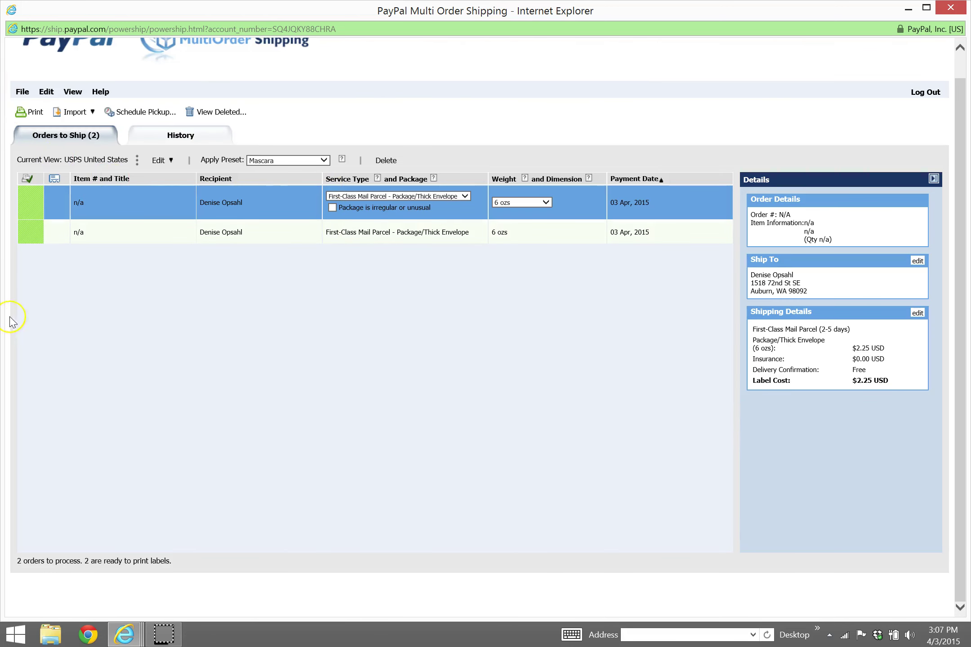
pyautogui.click(129, 232)
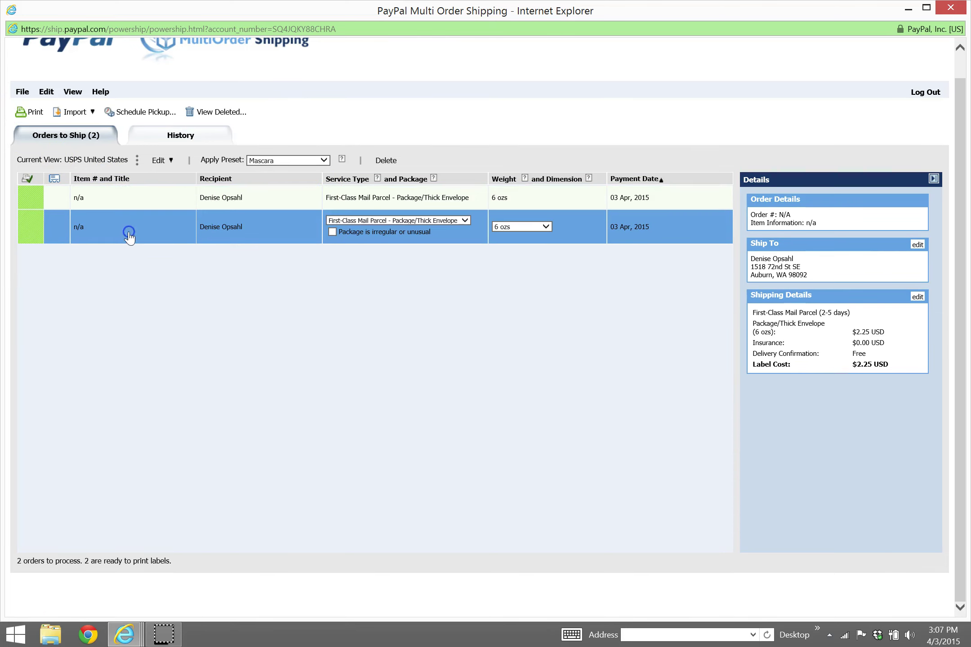
pyautogui.click(152, 198)
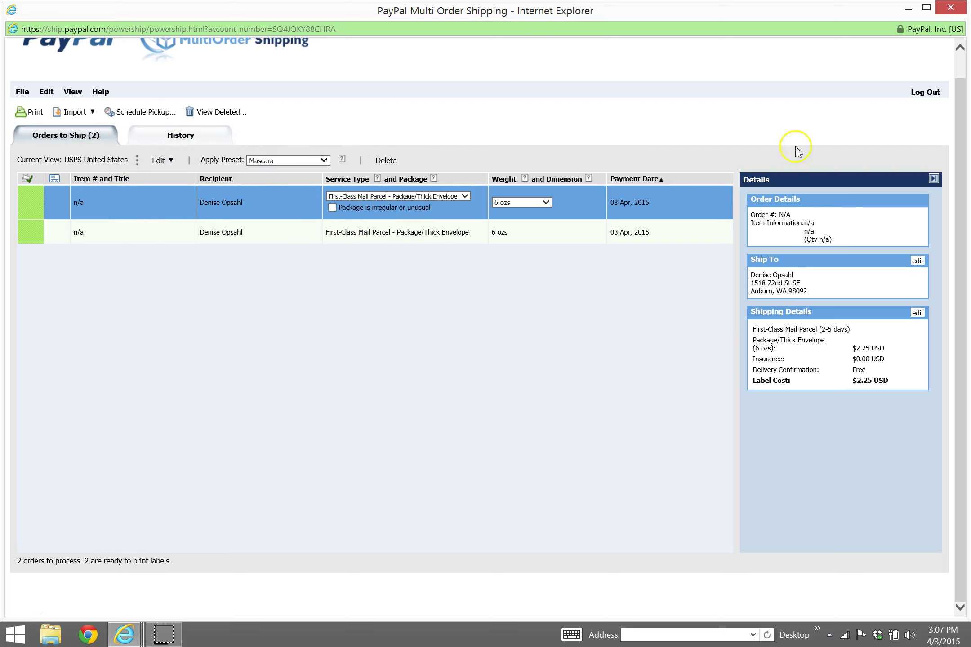
pyautogui.click(171, 204)
# - Pay $2.25 USD for only the first label with Pay and Print Selected (1)
pyautogui.click(34, 116)
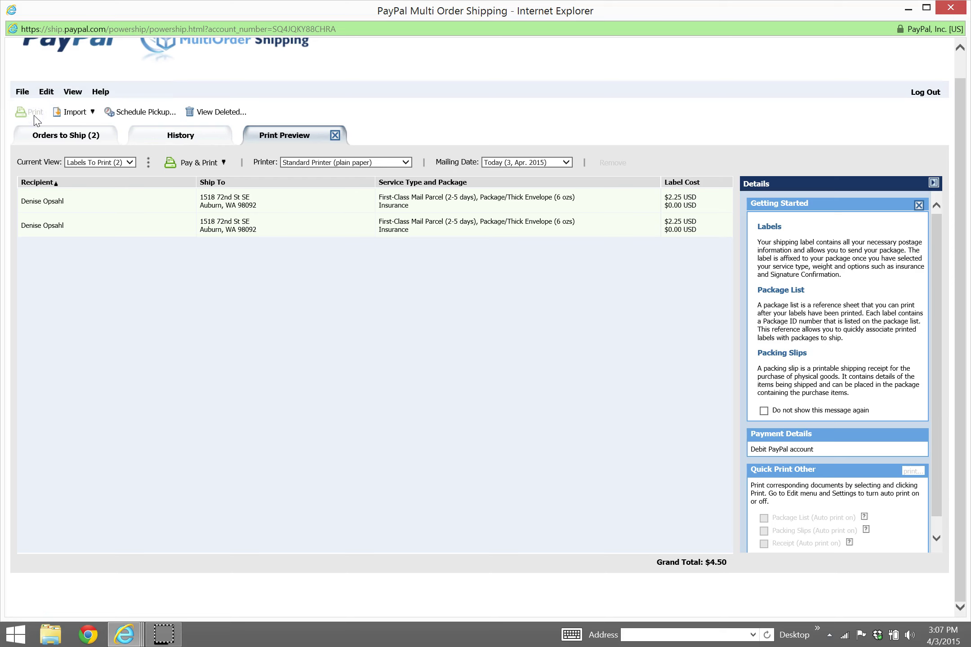
pyautogui.click(474, 206)
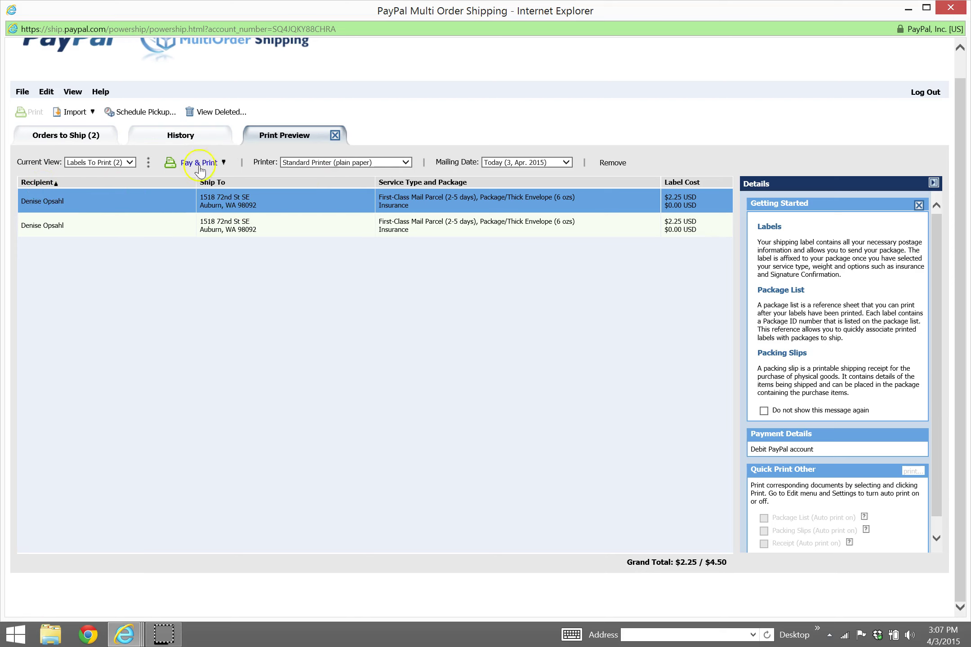
pyautogui.click(225, 164)
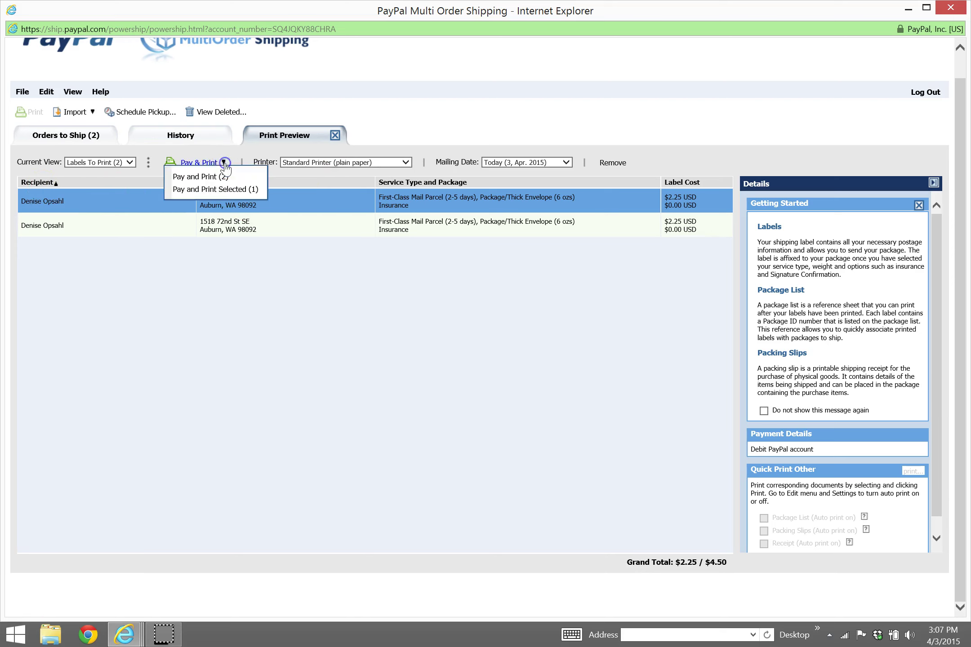
pyautogui.click(220, 197)
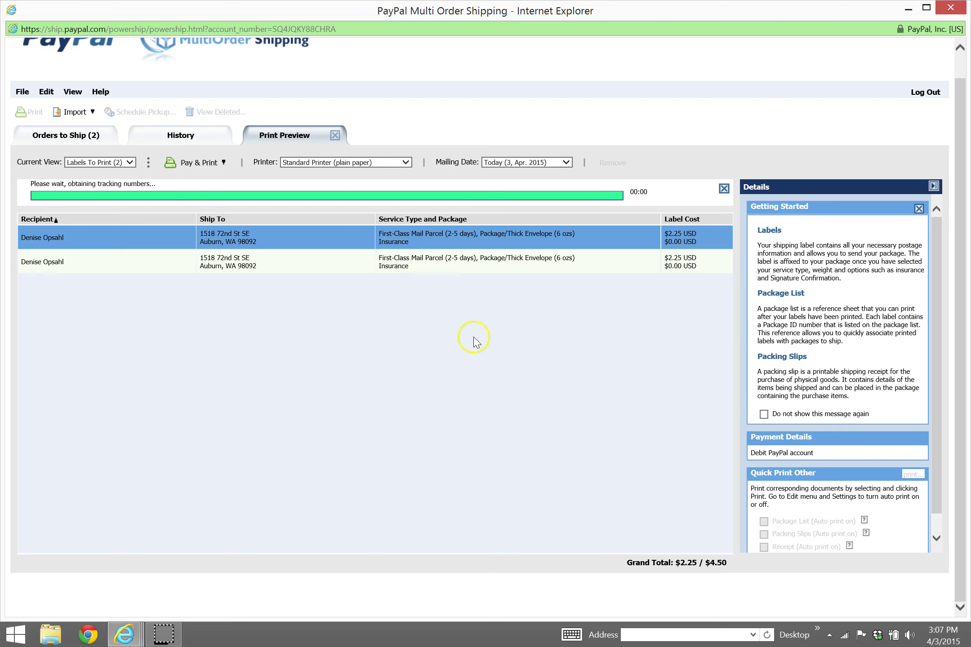
pyautogui.click(109, 195)
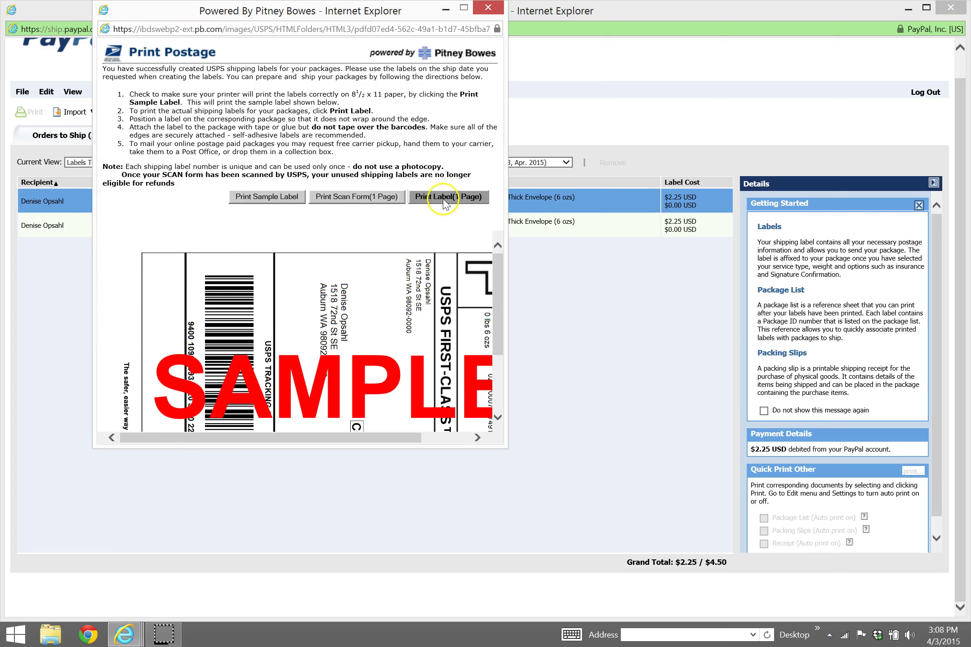
# - Print the purchased postage label and close the Print Postage window
pyautogui.click(376, 204)
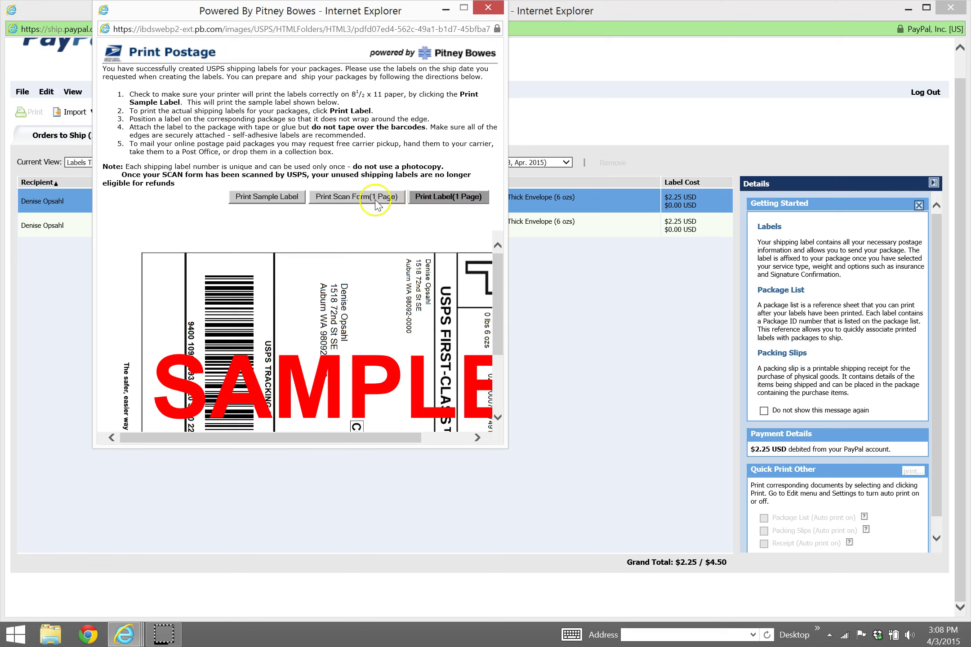
pyautogui.click(434, 203)
pyautogui.click(489, 8)
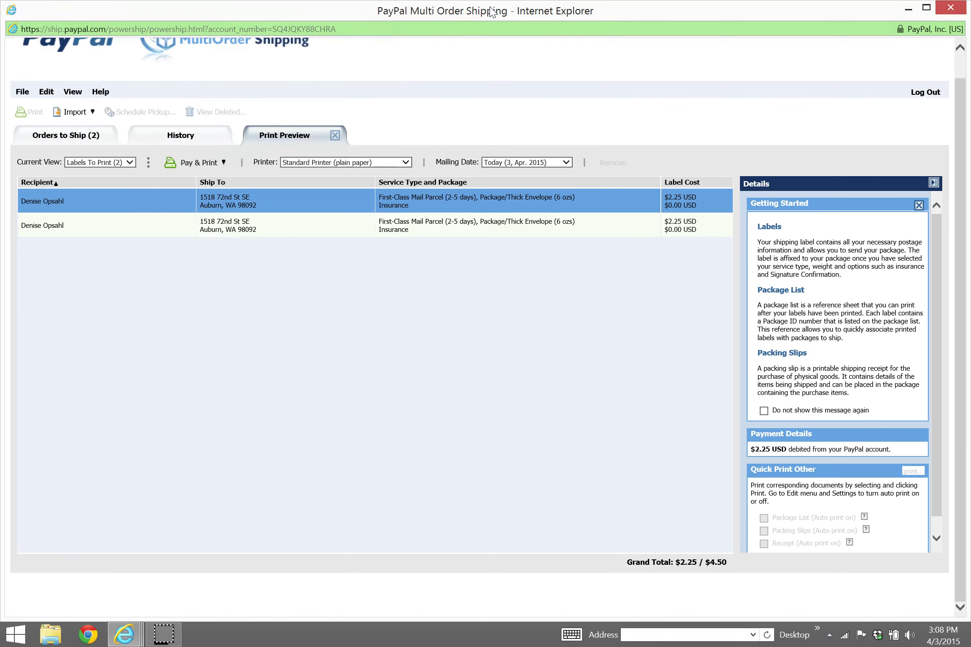
# - Cancel the receipt printout, close the receipt, packing slips and package list windows, and select the remaining label
pyautogui.click(147, 247)
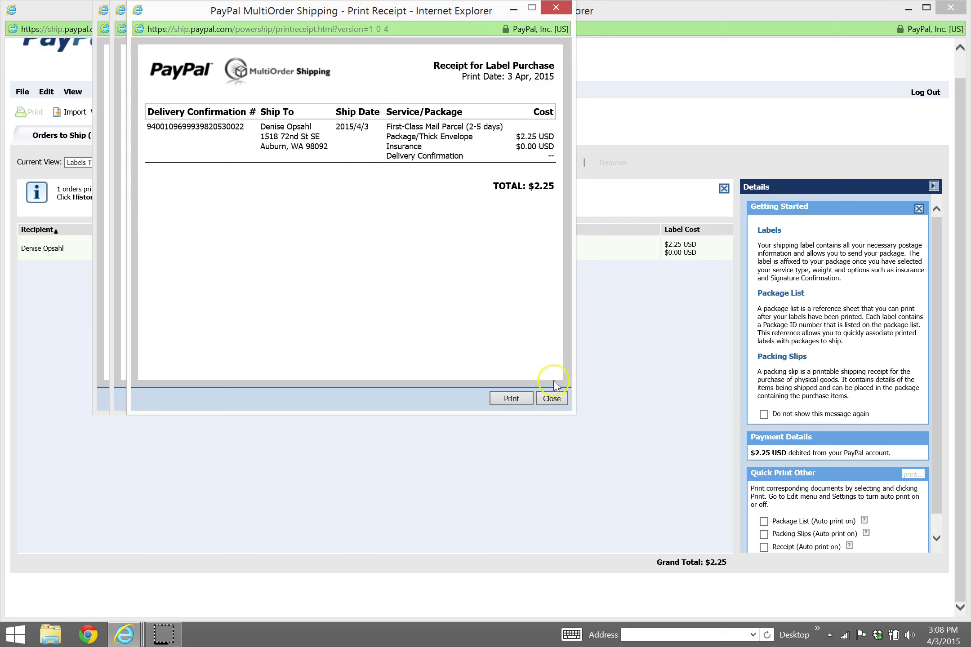
pyautogui.click(520, 403)
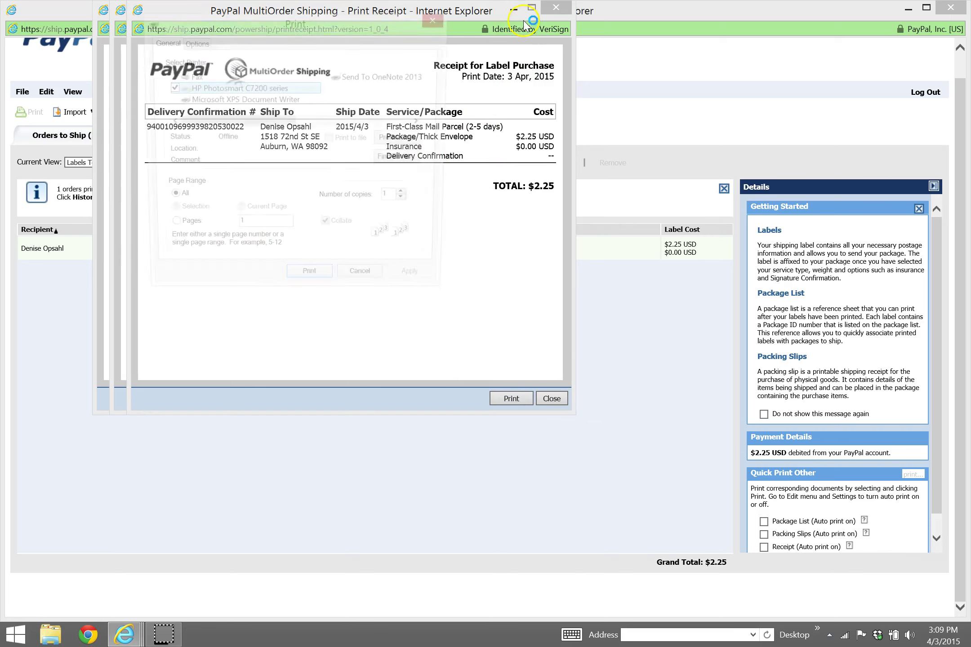
pyautogui.click(364, 285)
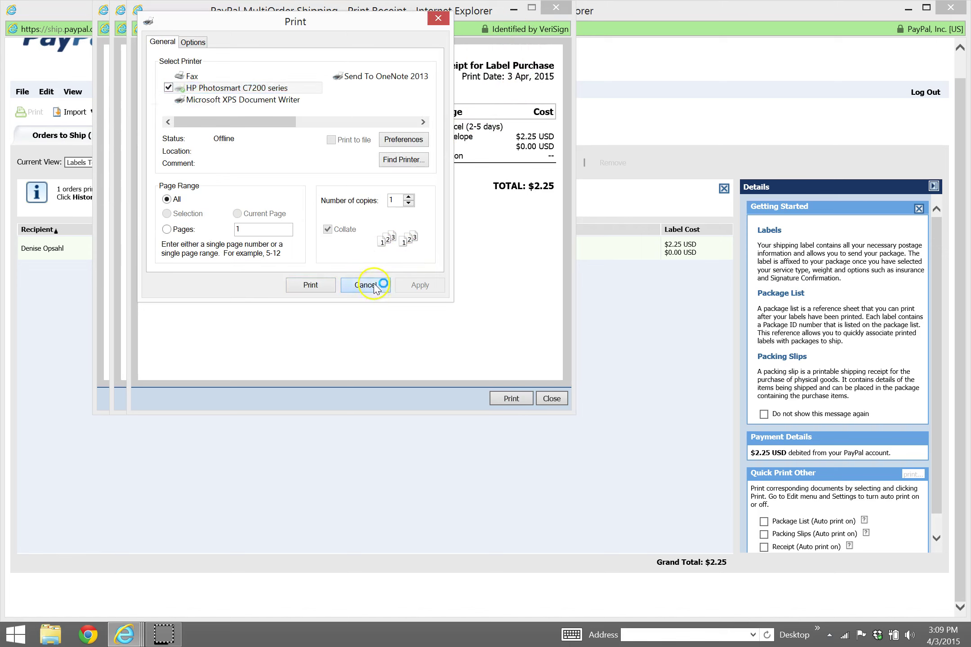
pyautogui.click(556, 8)
pyautogui.click(557, 9)
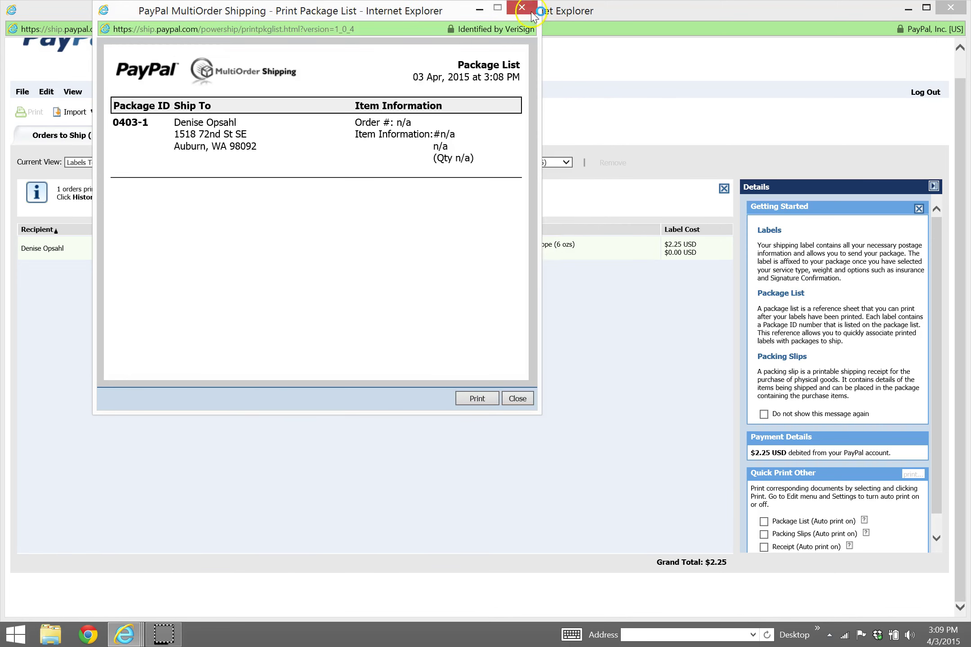
pyautogui.click(530, 7)
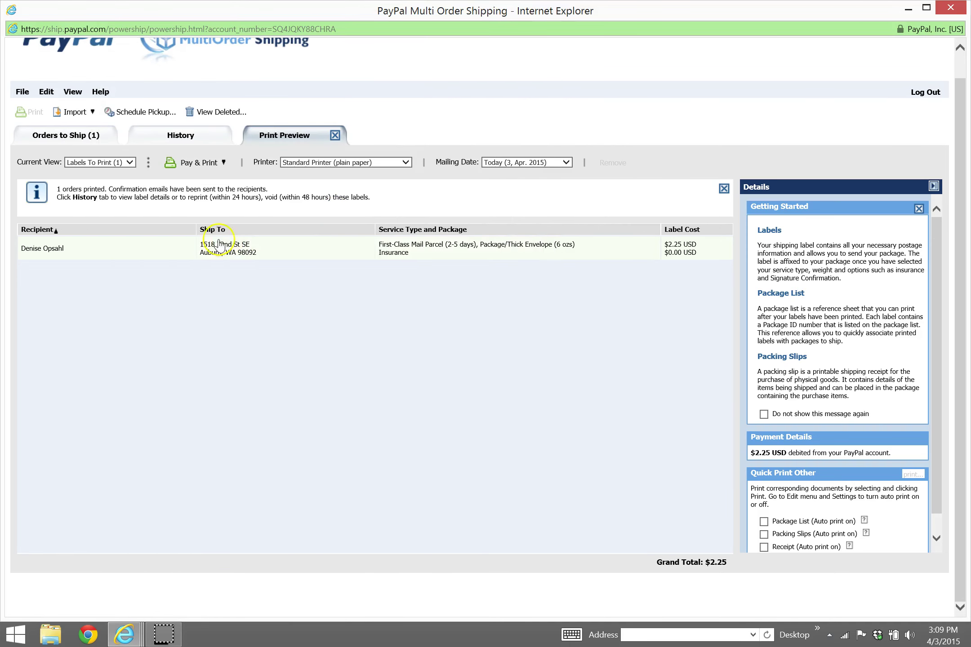
pyautogui.click(304, 247)
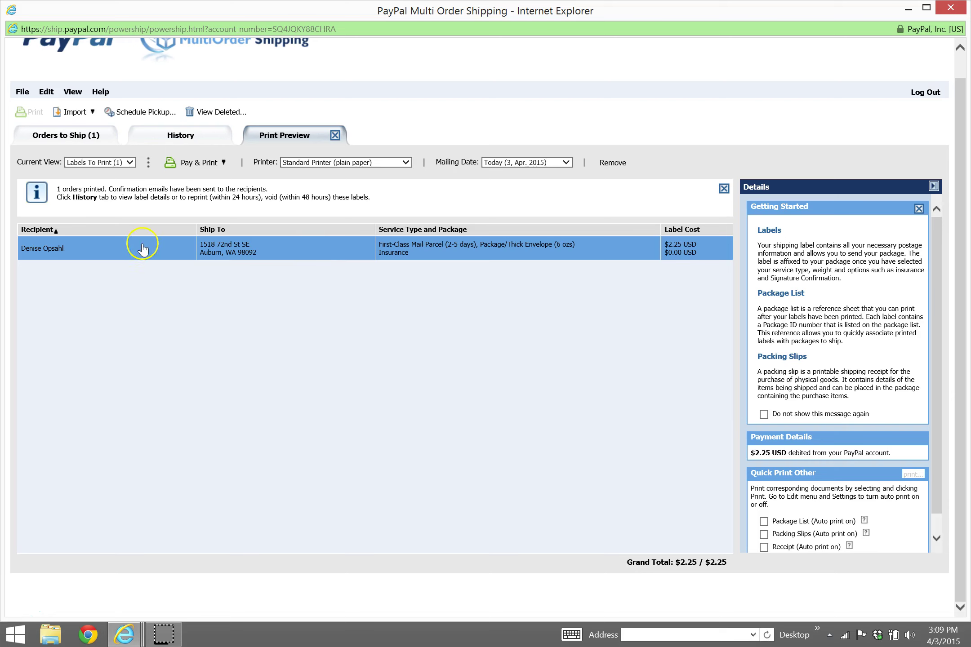
pyautogui.click(22, 92)
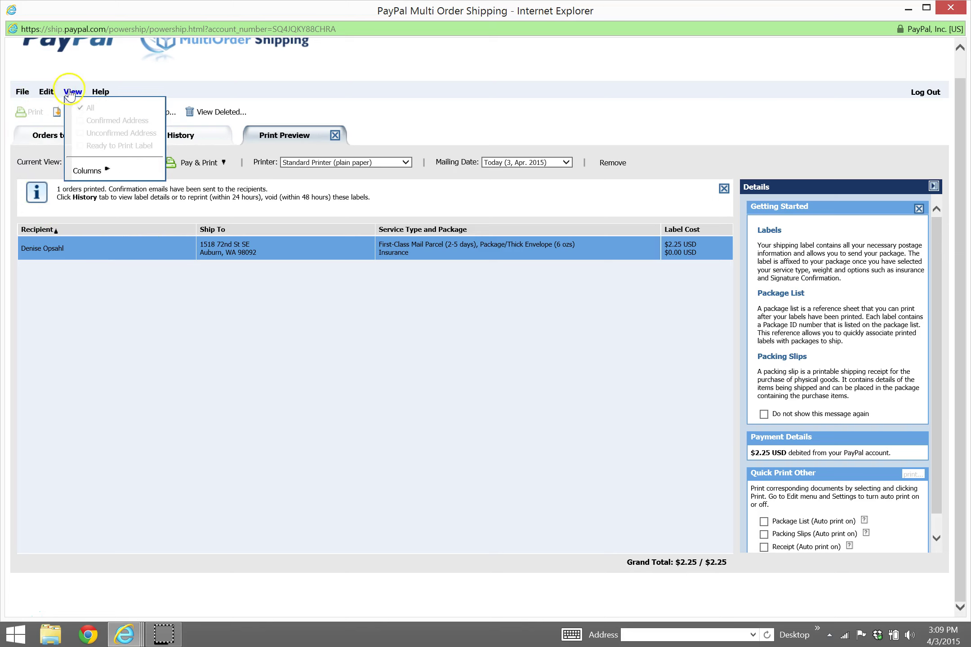
pyautogui.moveTo(103, 93)
pyautogui.click(603, 319)
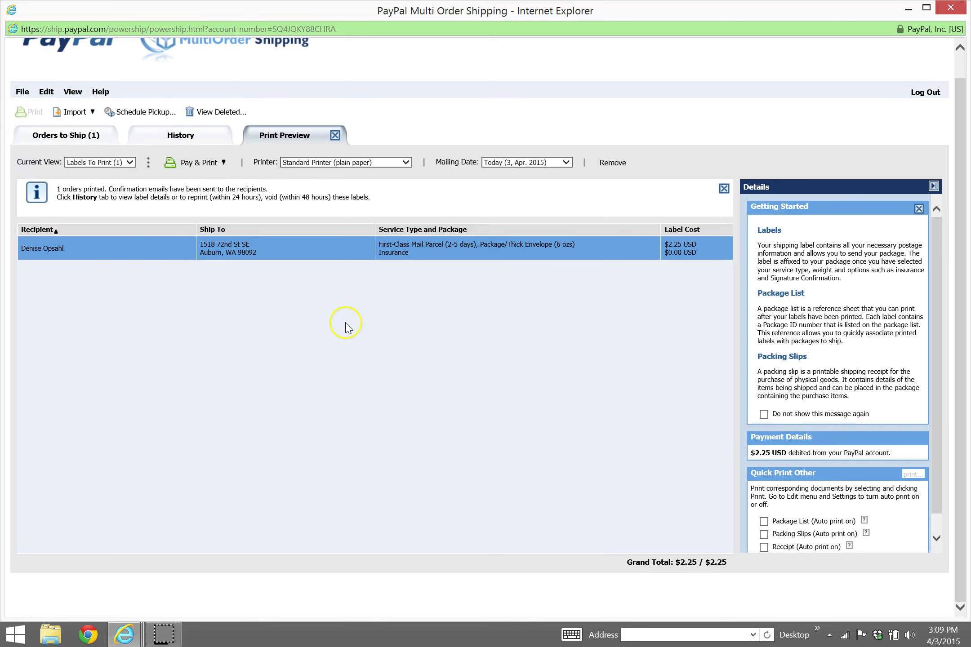
pyautogui.rightClick(329, 255)
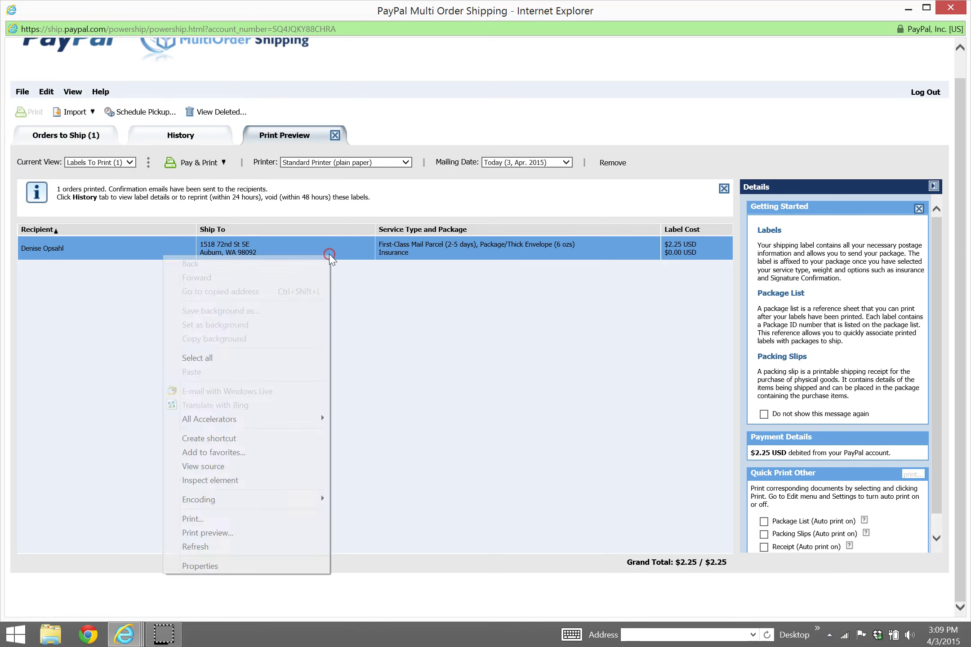
pyautogui.click(225, 163)
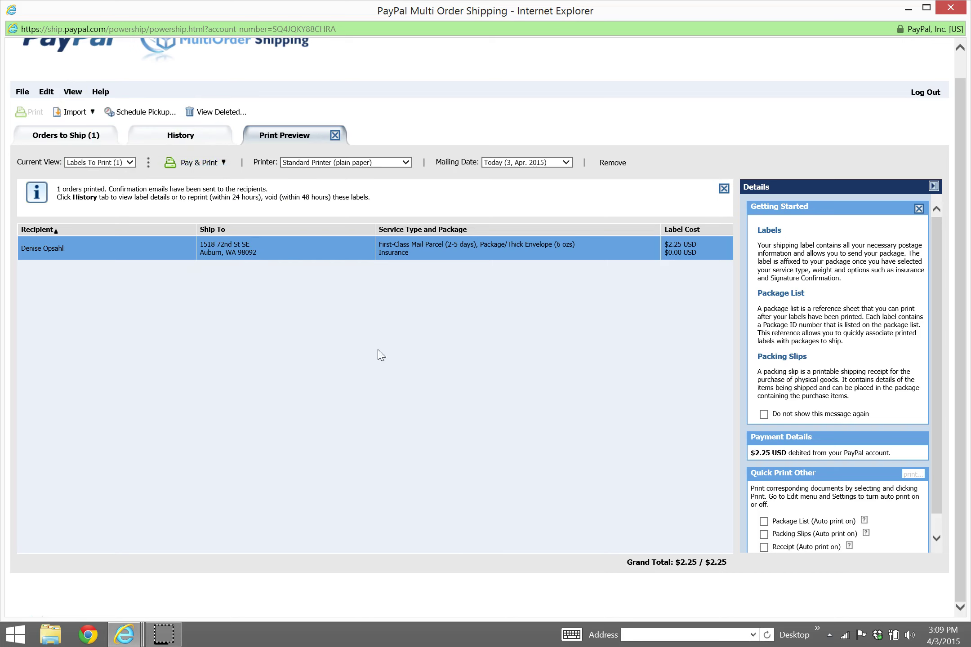
pyautogui.click(193, 143)
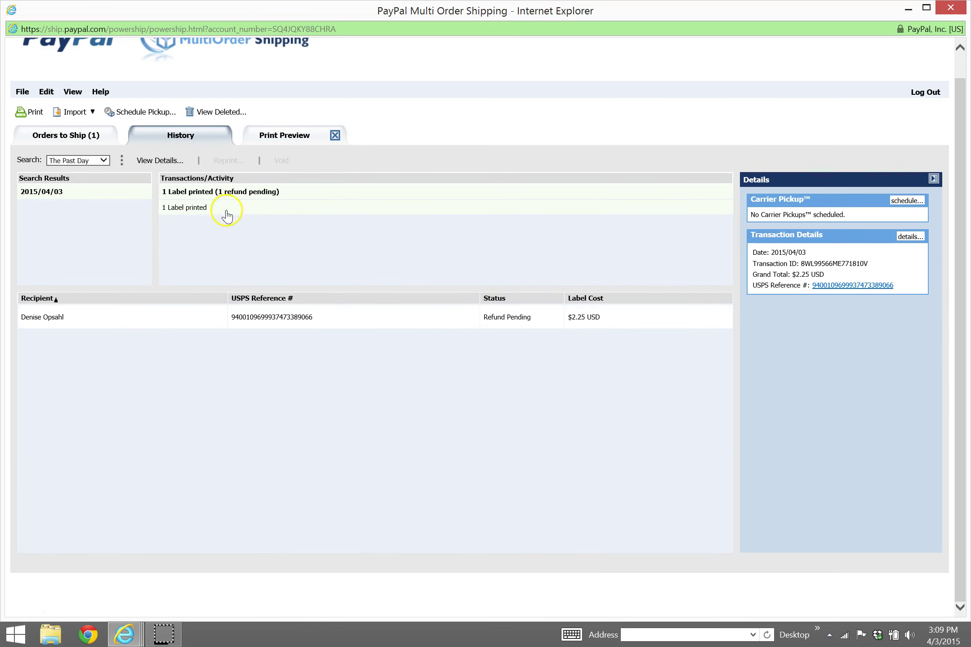
# - In History, select the 1 Label printed transaction and its First-Class label row
pyautogui.click(219, 209)
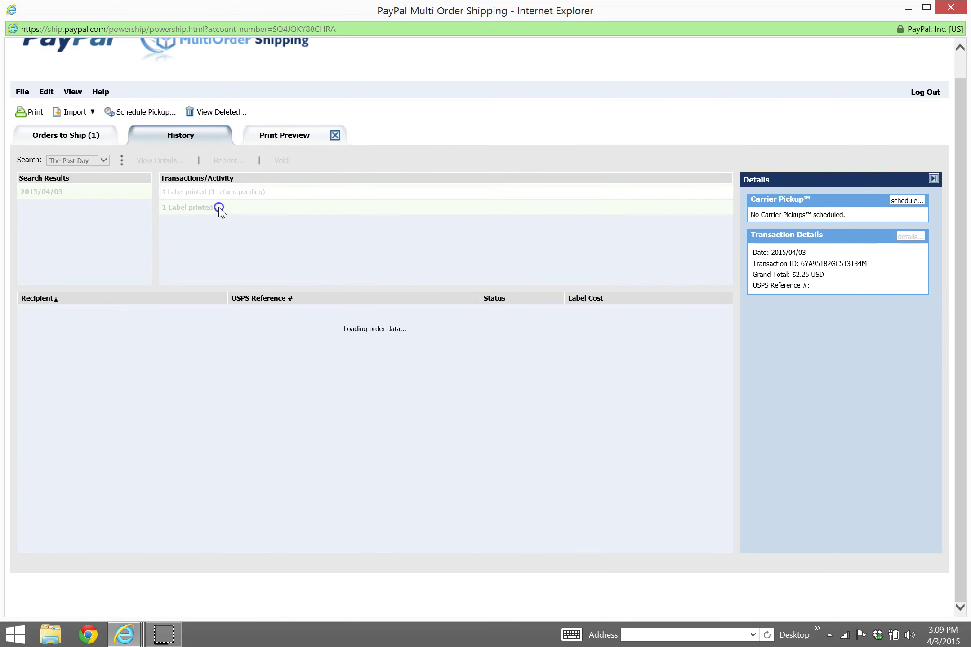
pyautogui.click(188, 213)
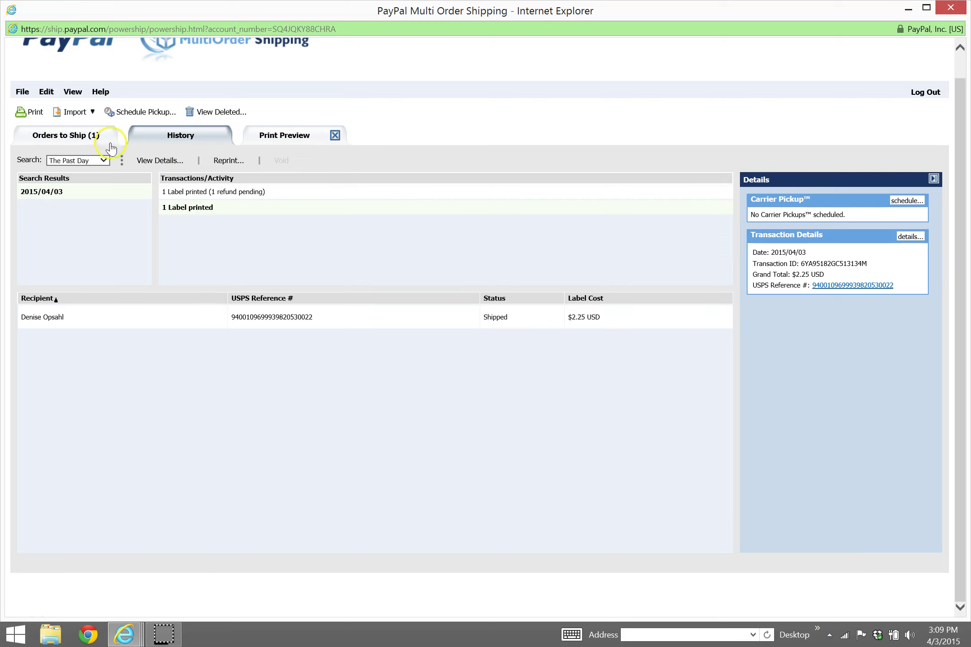
pyautogui.click(333, 235)
pyautogui.rightClick(204, 210)
pyautogui.click(269, 219)
pyautogui.click(269, 324)
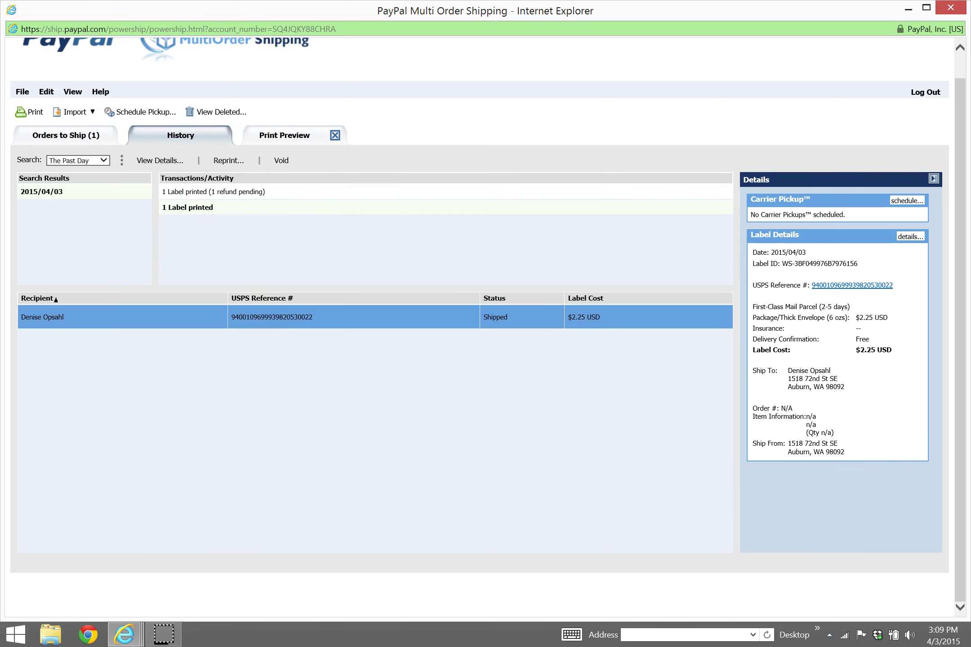
pyautogui.click(120, 320)
# - Void the label with refund reason Postage destroyed, then return to Orders to Ship
pyautogui.click(282, 162)
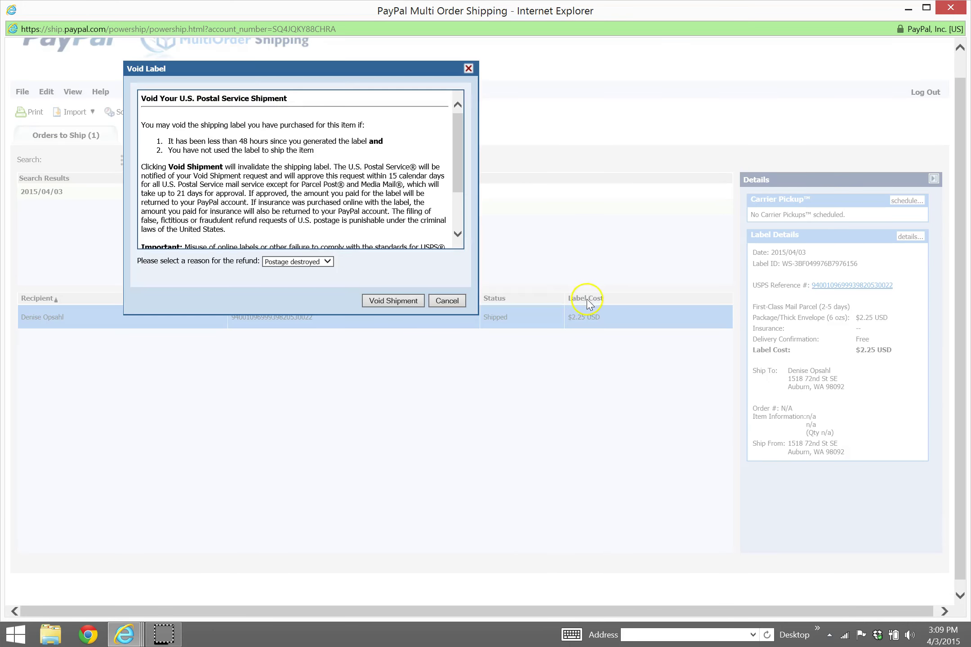
pyautogui.click(313, 262)
pyautogui.click(309, 275)
pyautogui.click(392, 301)
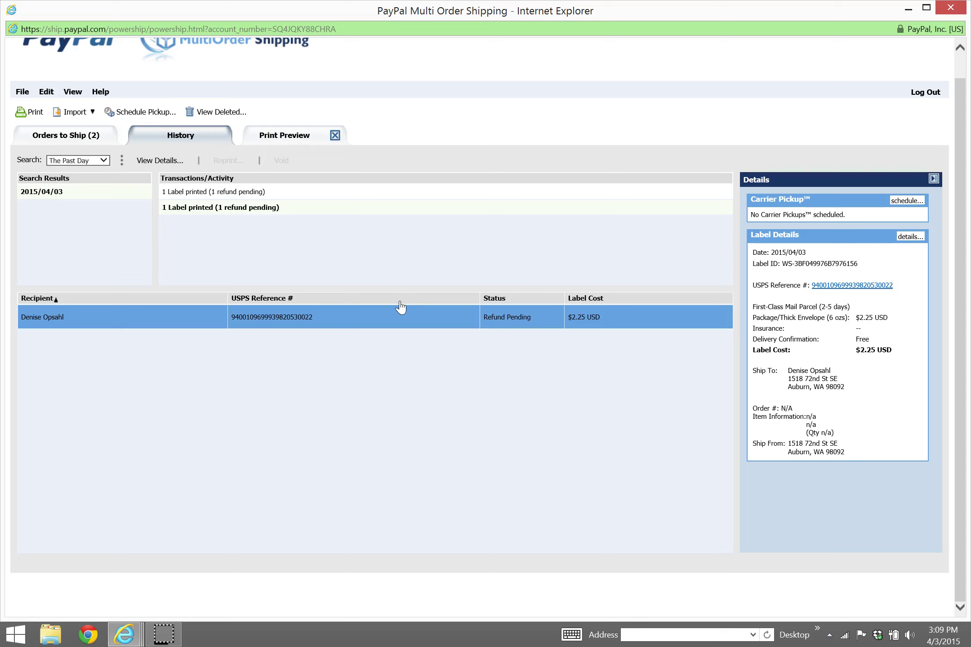
pyautogui.click(134, 315)
# - Open the Refund Pending First-Class 6 ozs label's details in History, showing $2.25 USD
pyautogui.click(57, 137)
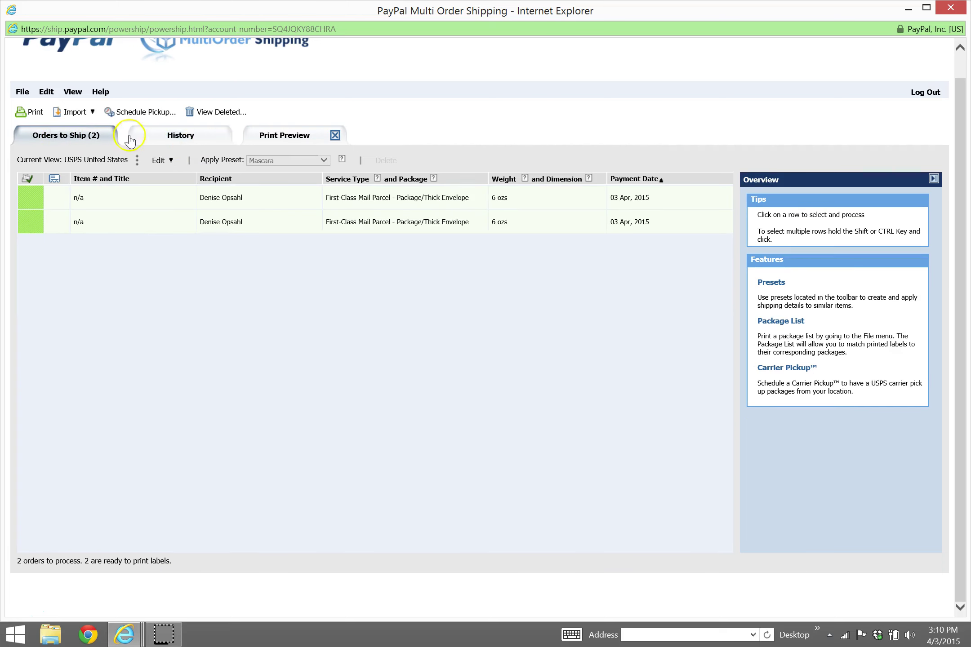
pyautogui.click(189, 143)
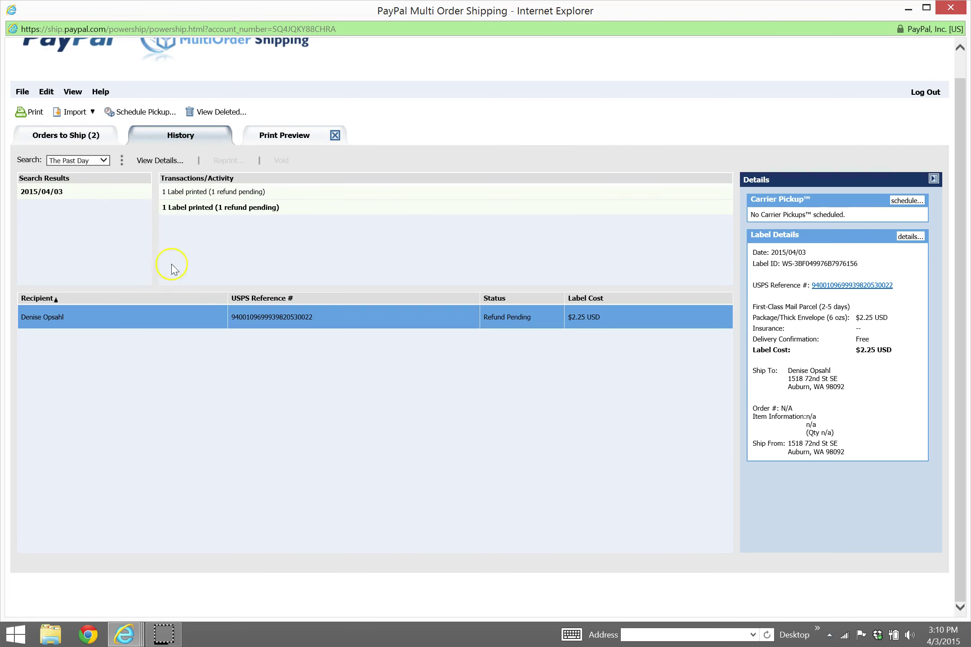
pyautogui.click(682, 316)
pyautogui.click(292, 112)
pyautogui.click(532, 12)
# - Close the PayPal Multi Order Shipping window
pyautogui.moveTo(949, 6)
pyautogui.click(961, 9)
pyautogui.moveTo(962, 10)
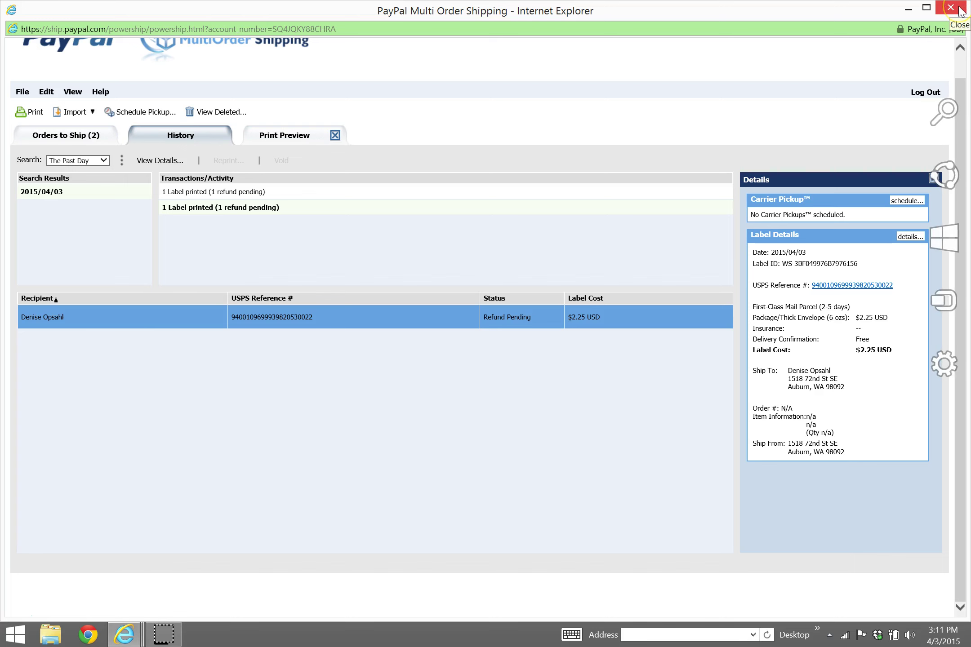
pyautogui.click(961, 10)
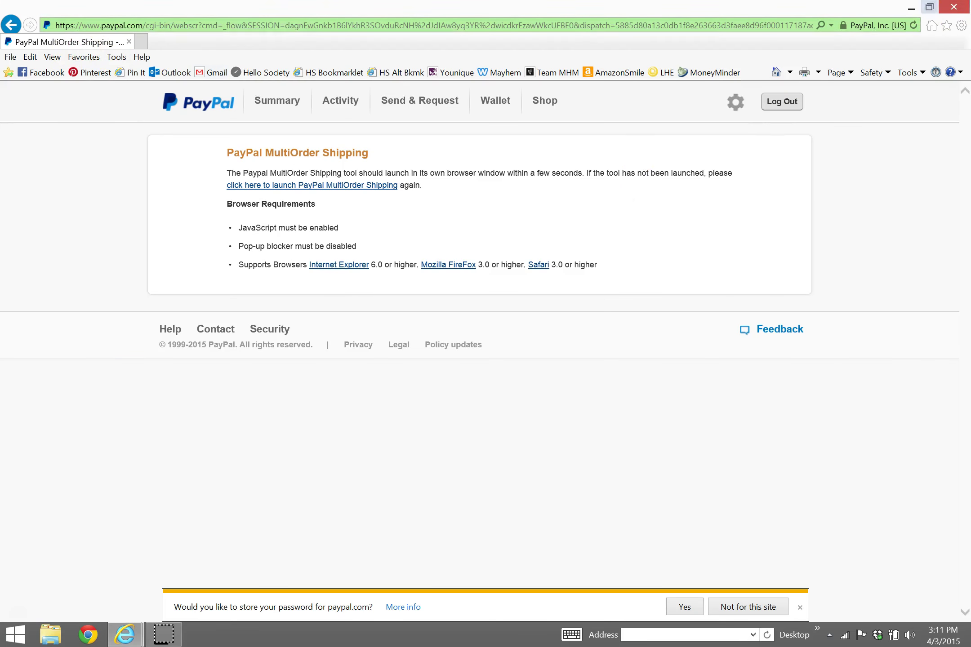
# - Load the USPS website by entering 'usps' in the Internet Explorer address bar
pyautogui.click(368, 26)
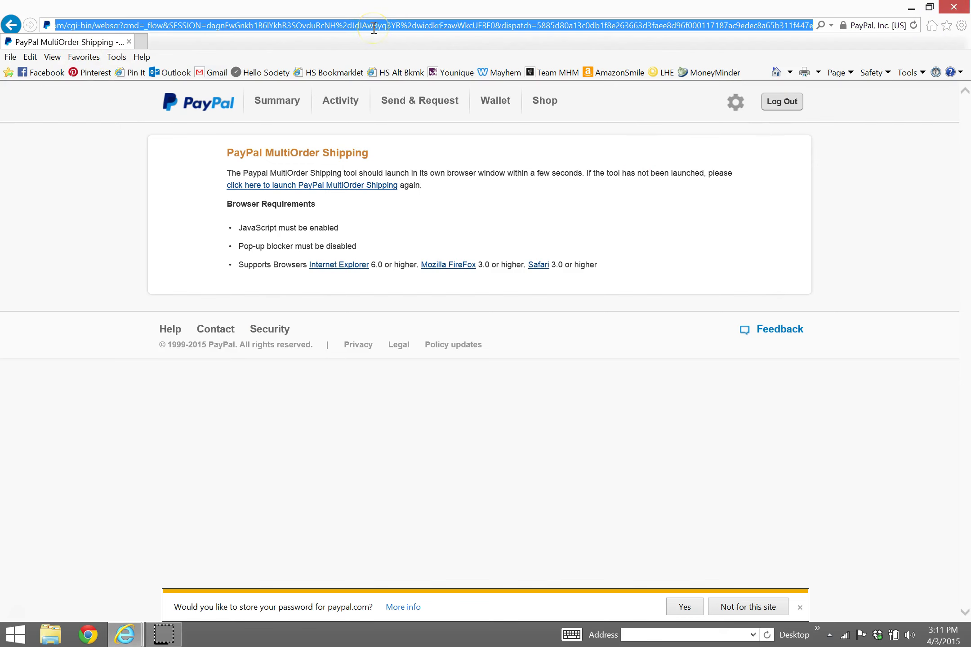
pyautogui.write('usps.com/')
pyautogui.press('Return')
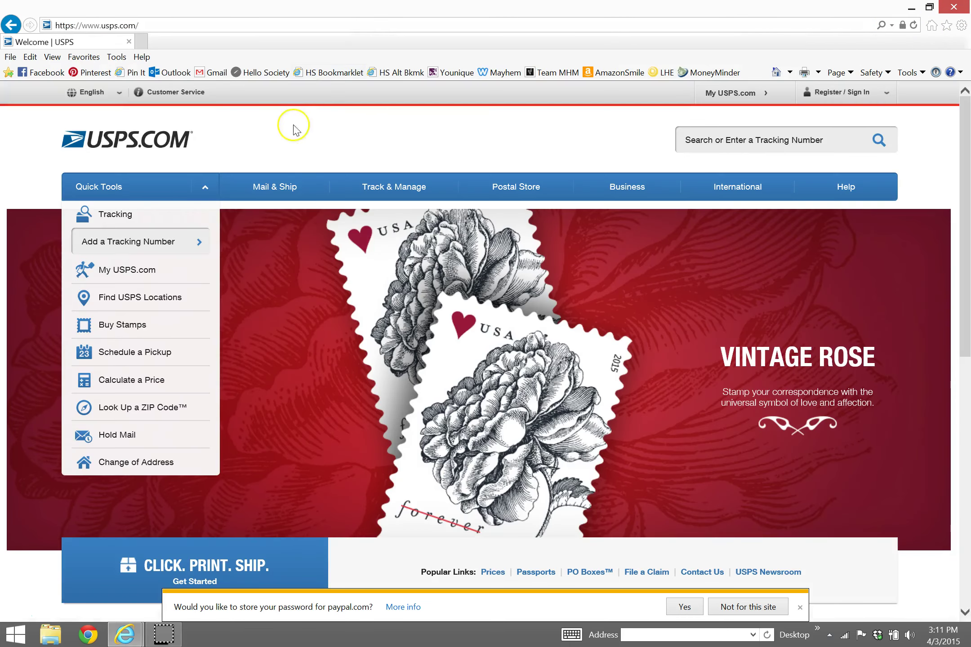
# - Start the USPS price calculator with origin and destination ZIP codes both 98092
pyautogui.moveTo(288, 189)
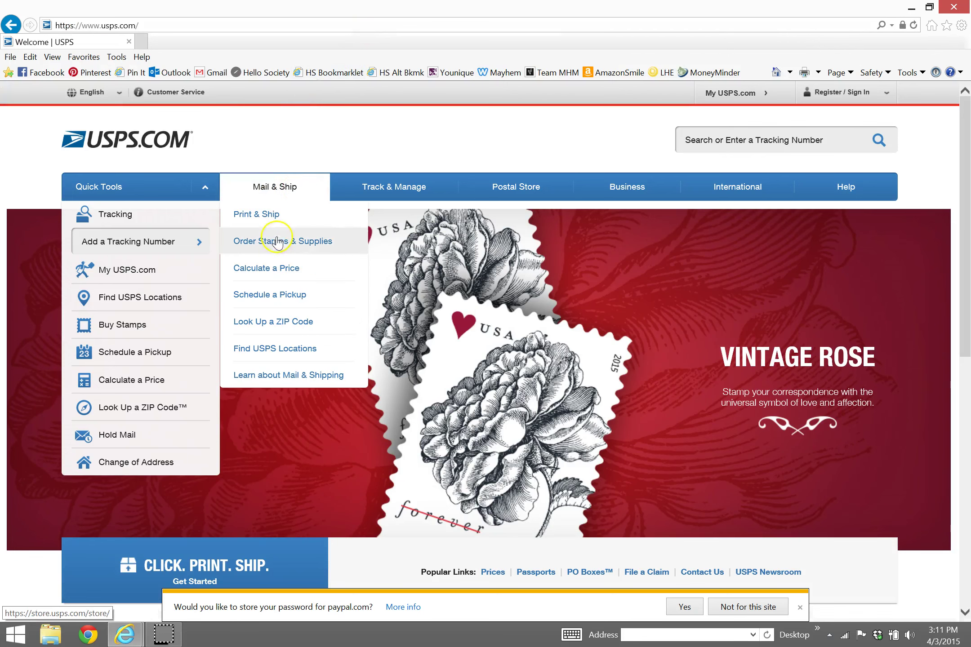
pyautogui.click(281, 269)
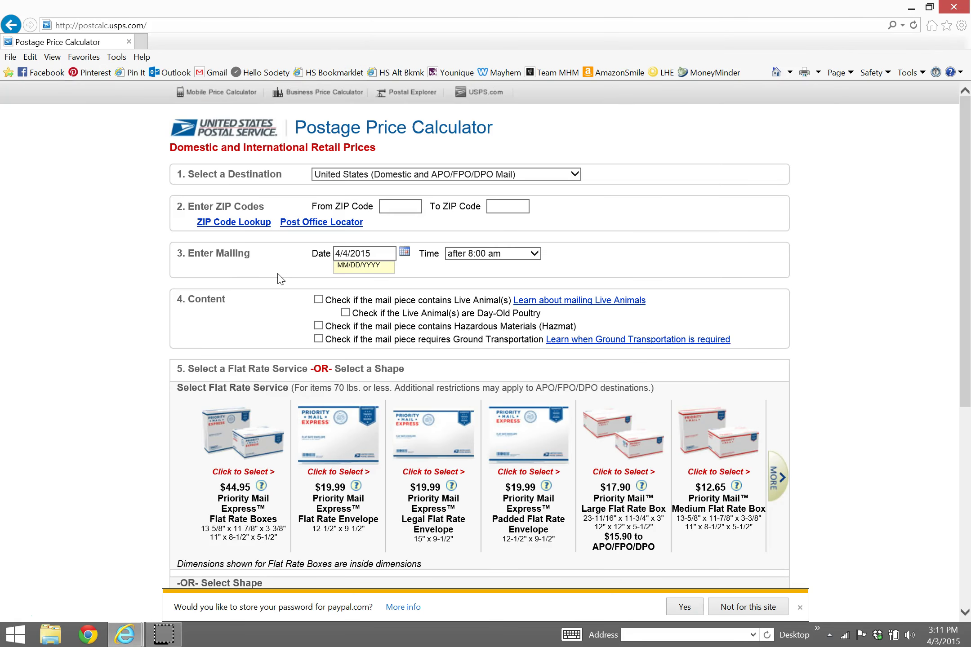
pyautogui.click(418, 206)
pyautogui.write('98092')
pyautogui.press('Tab')
pyautogui.write('98092')
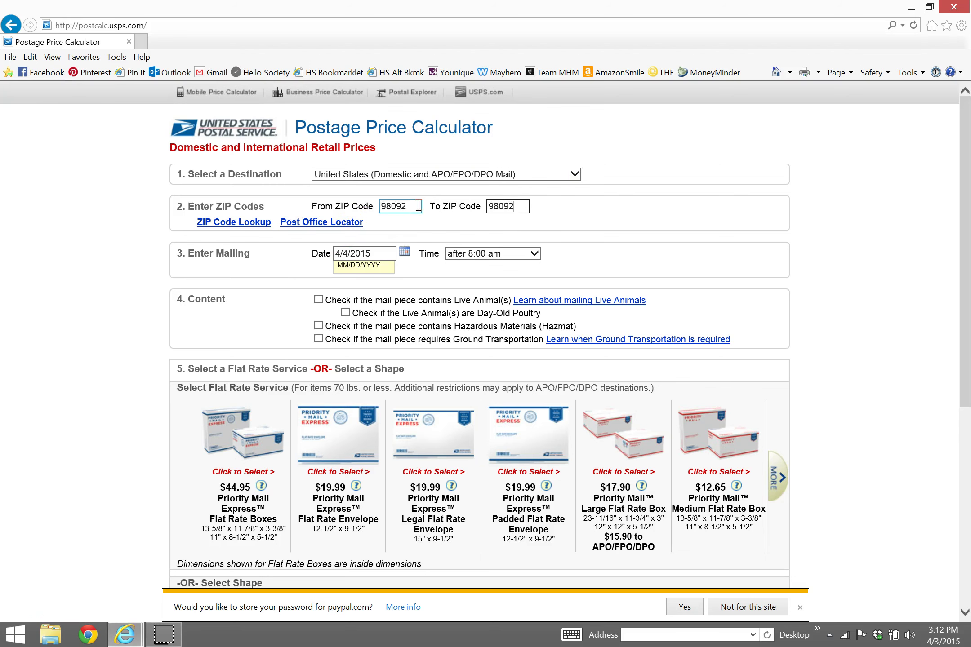
# - Price a 6 oz Large Envelope marked too rigid to list domestic services
pyautogui.scroll(-5, 857, 418)
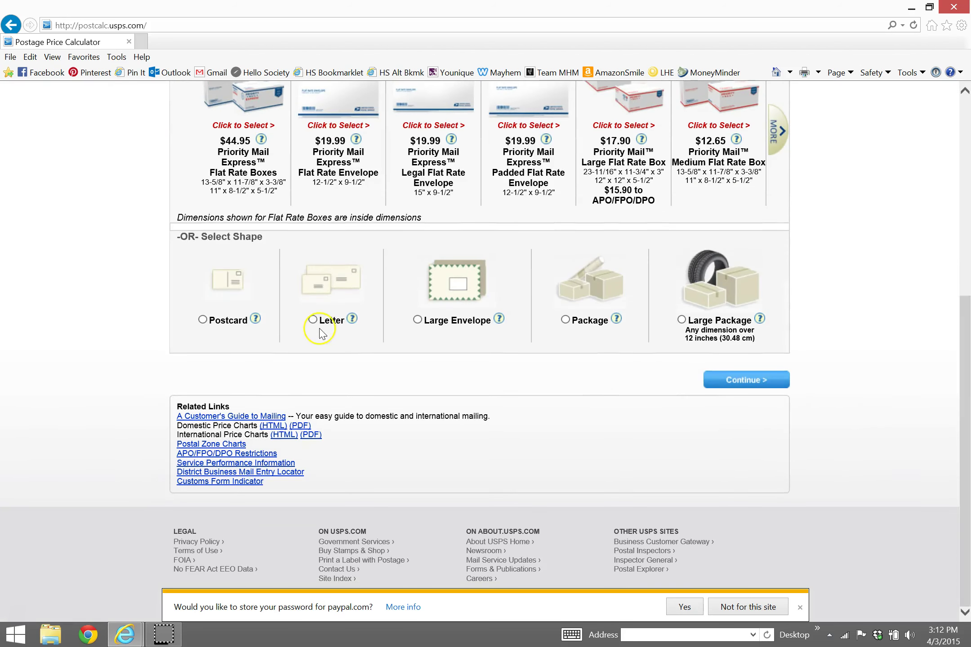
pyautogui.click(417, 320)
pyautogui.click(463, 398)
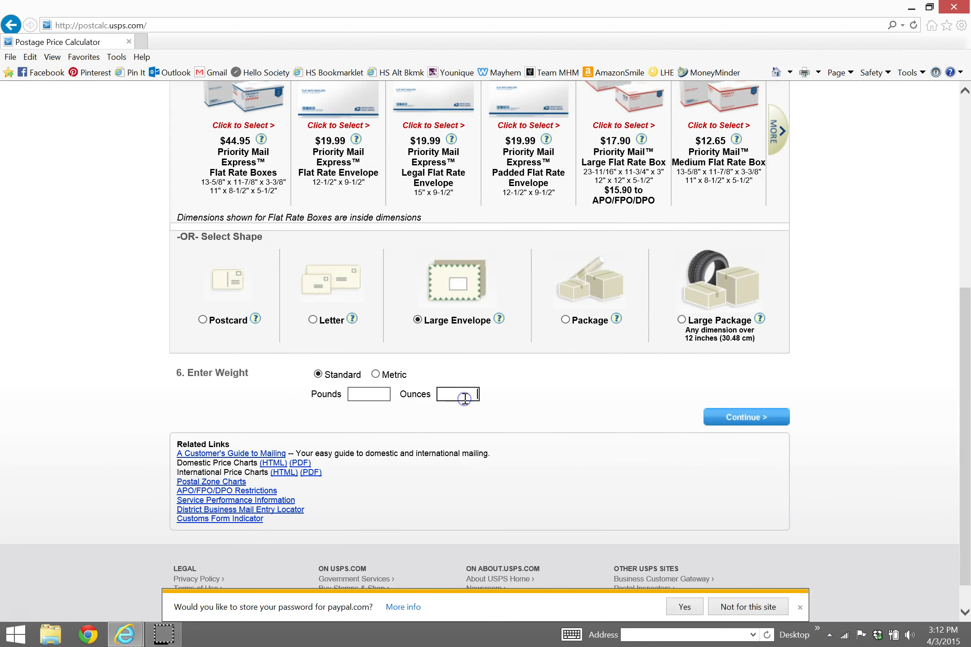
pyautogui.write('6')
pyautogui.click(756, 417)
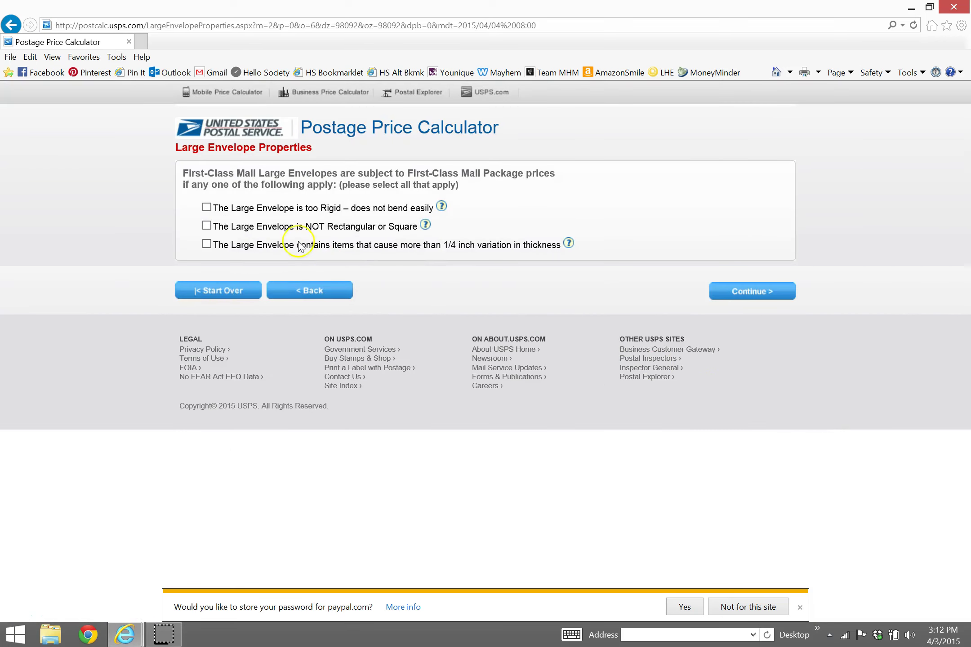
pyautogui.click(271, 211)
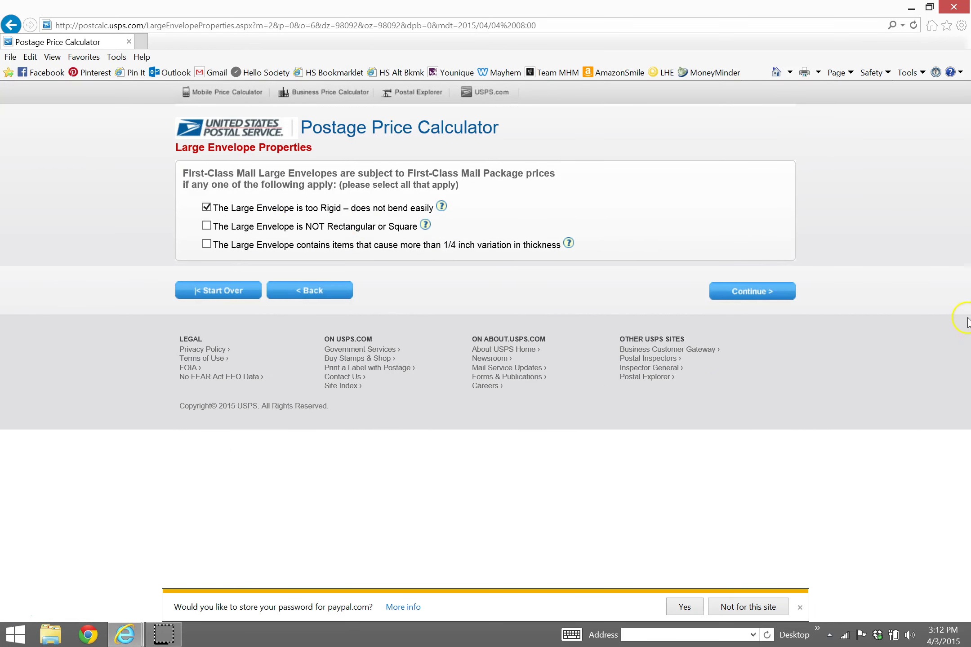
pyautogui.click(767, 295)
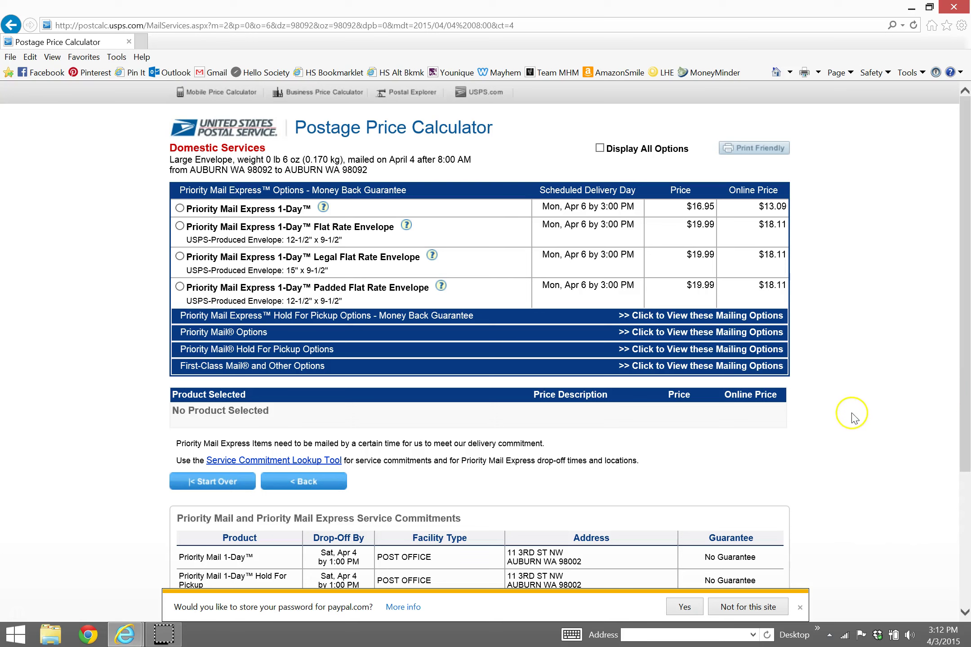
# - Expand First-Class Mail options, select First-Class Mail Parcel, and highlight its $2.86 price
pyautogui.click(229, 368)
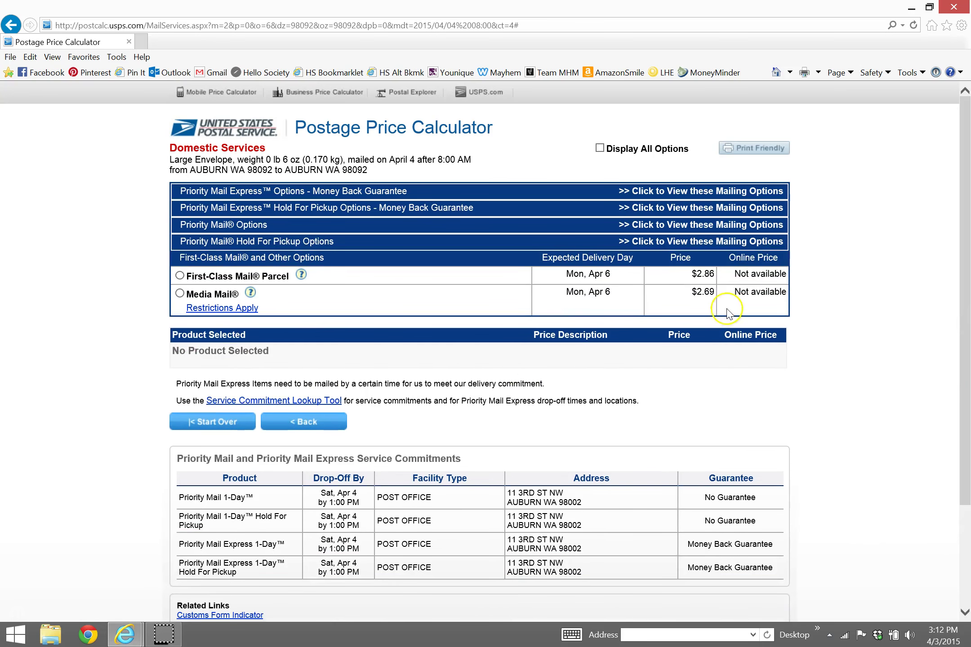
pyautogui.click(180, 276)
pyautogui.moveTo(689, 273); pyautogui.dragTo(718, 275)
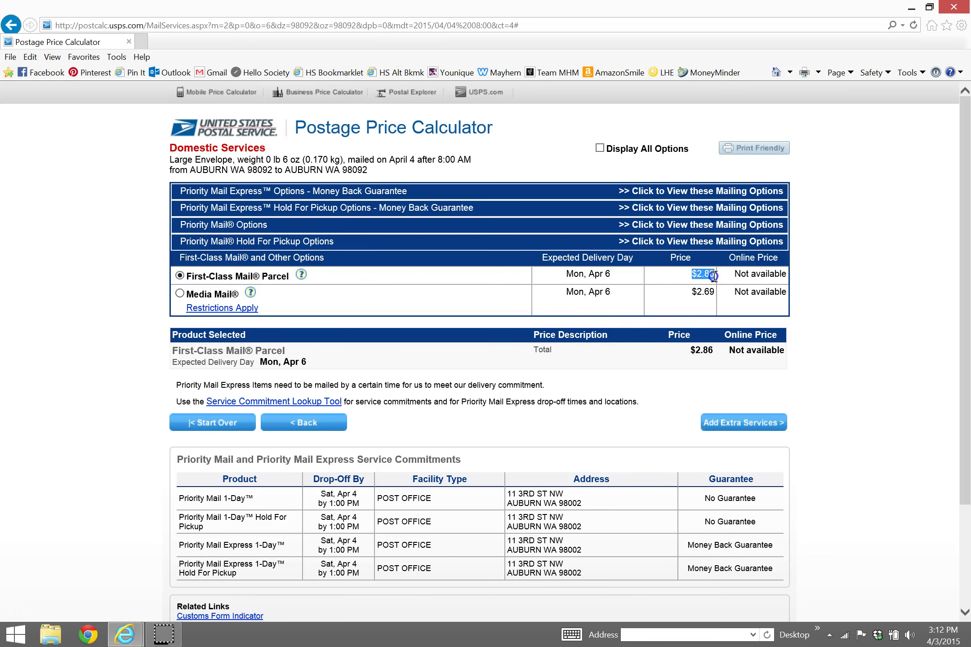